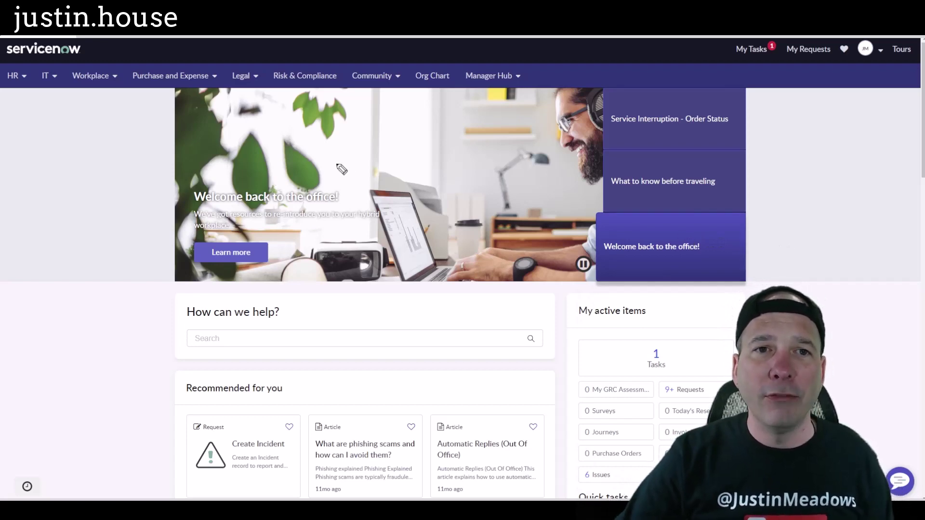
- Go to Community Home and replace the Display Name with the nickname 'J-Diggity'
mouse_move(338, 166)
mouse_down()
mouse_move(366, 126)
mouse_move(368, 96)
mouse_up()
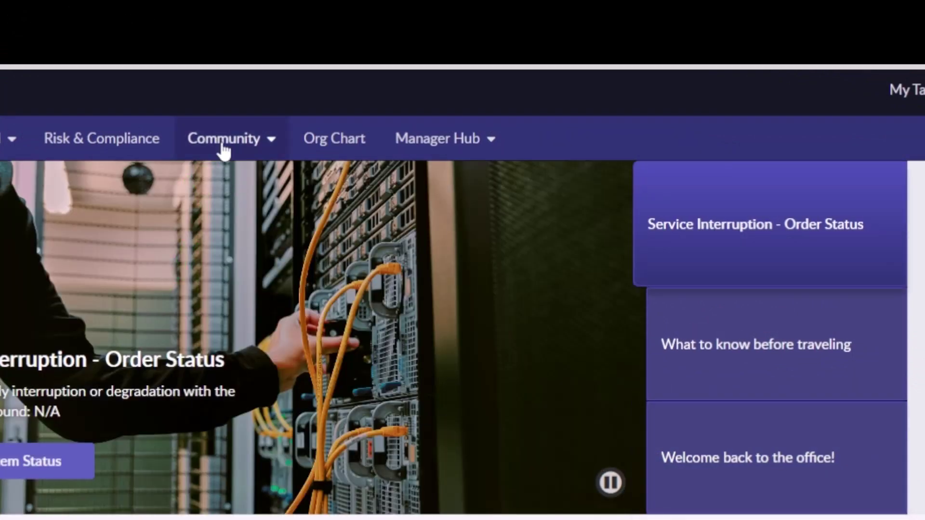
click(223, 140)
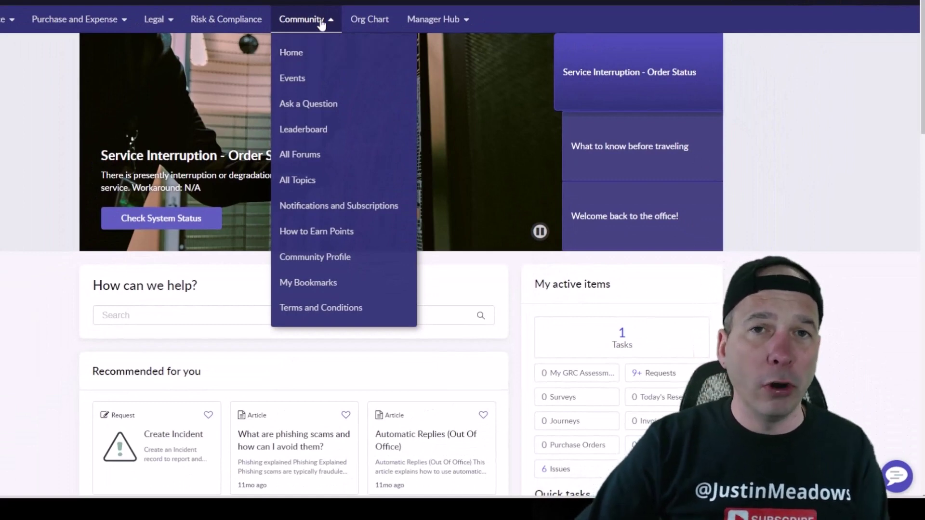
click(302, 48)
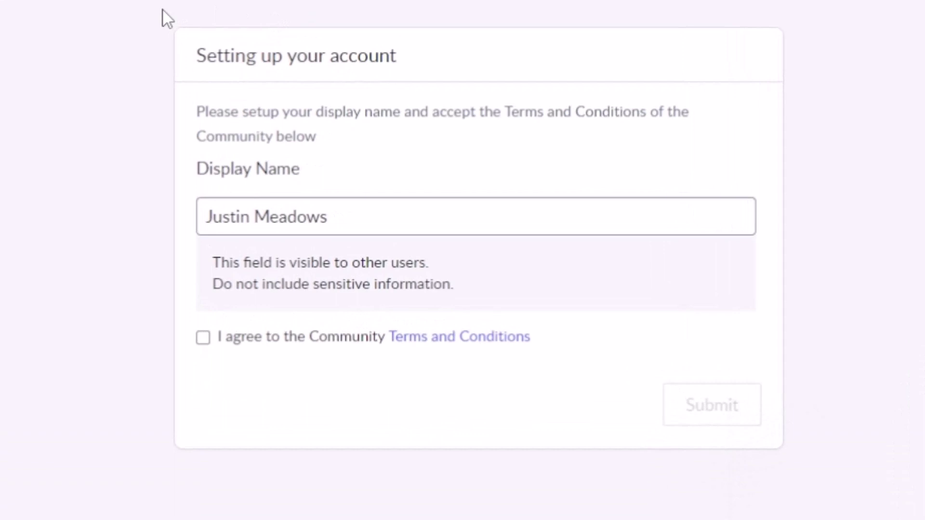
mouse_move(166, 19)
mouse_down()
mouse_move(738, 444)
mouse_move(806, 476)
mouse_up()
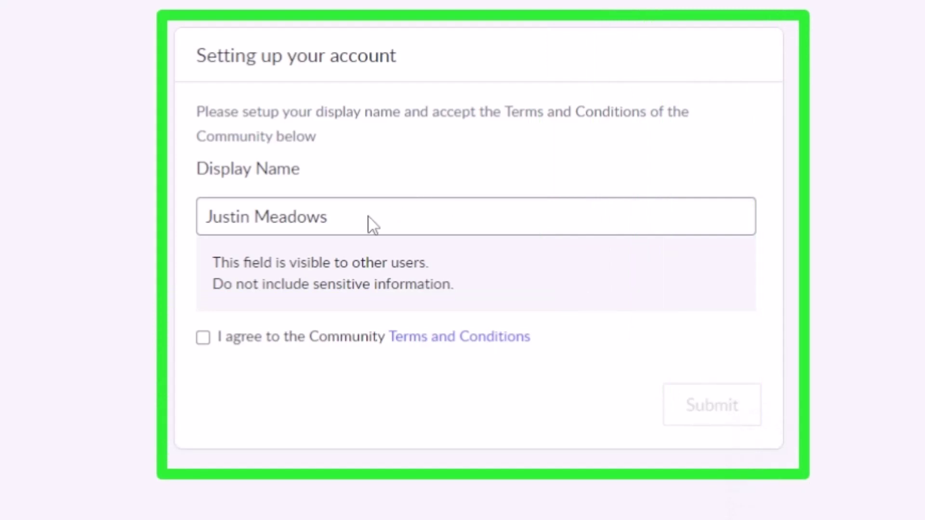
drag(361, 226, 205, 225)
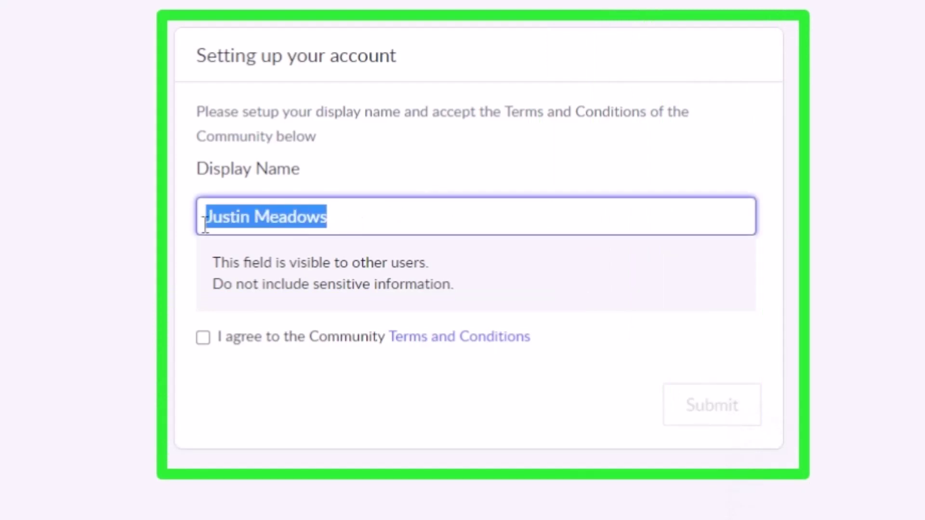
text(J-Diggity)
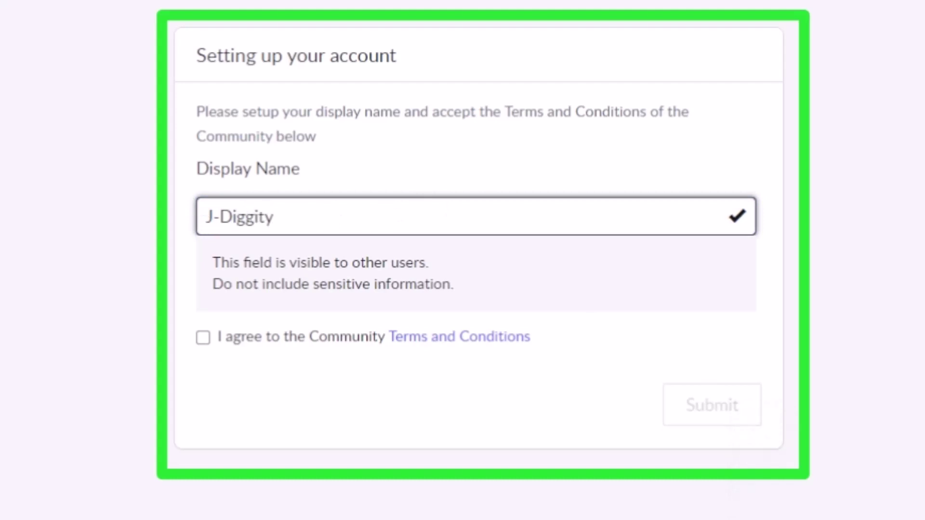
key(Tab)
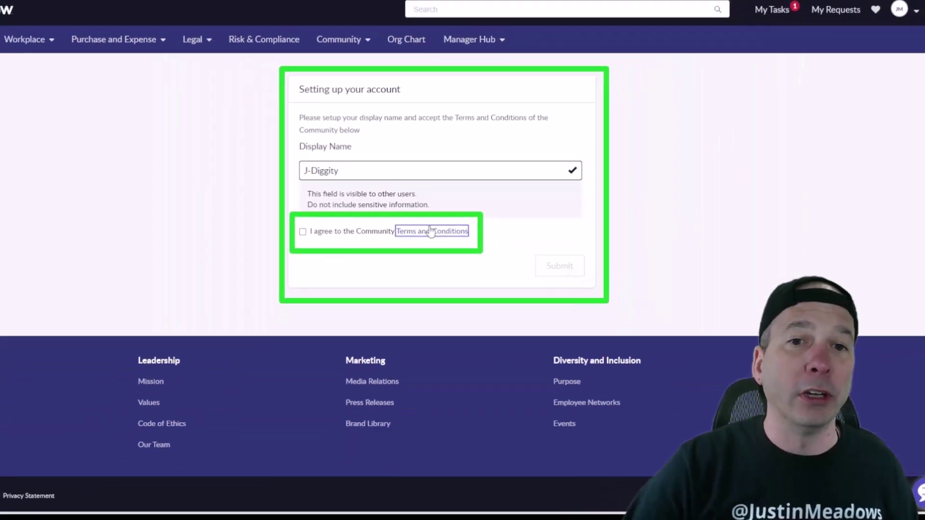
- Read through the Terms and Conditions modal, tick the agree checkbox, and submit the community setup
click(459, 336)
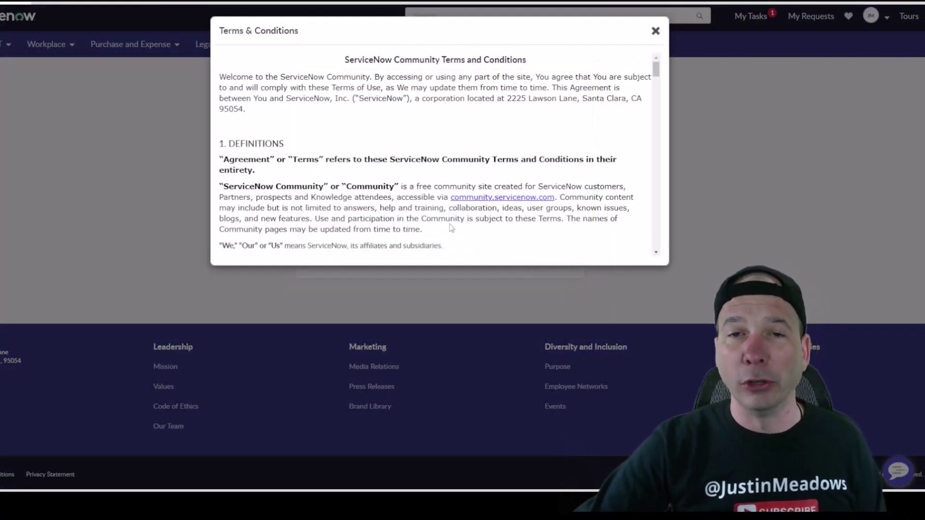
scroll(465, 139, down, 1)
scroll(465, 140, down, 20)
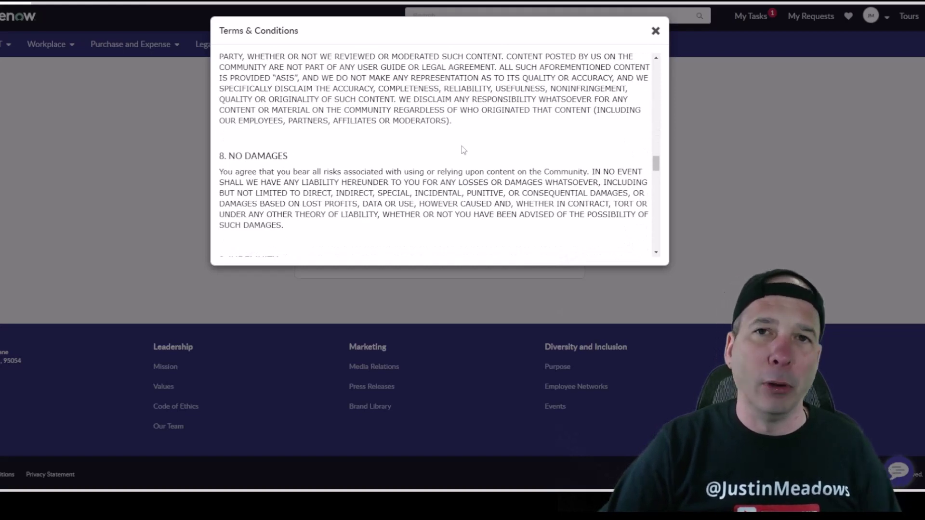
scroll(463, 150, up, 10)
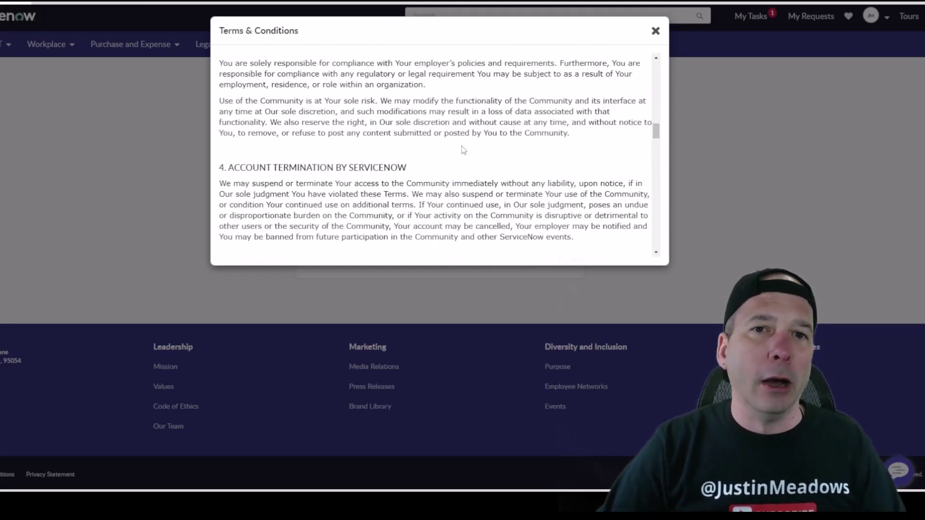
scroll(462, 146, up, 8)
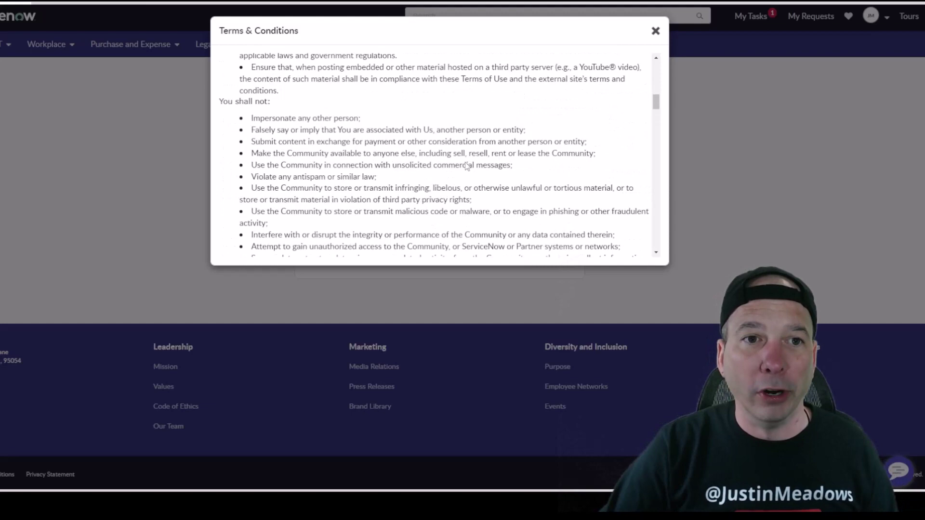
scroll(501, 145, up, 3)
click(655, 31)
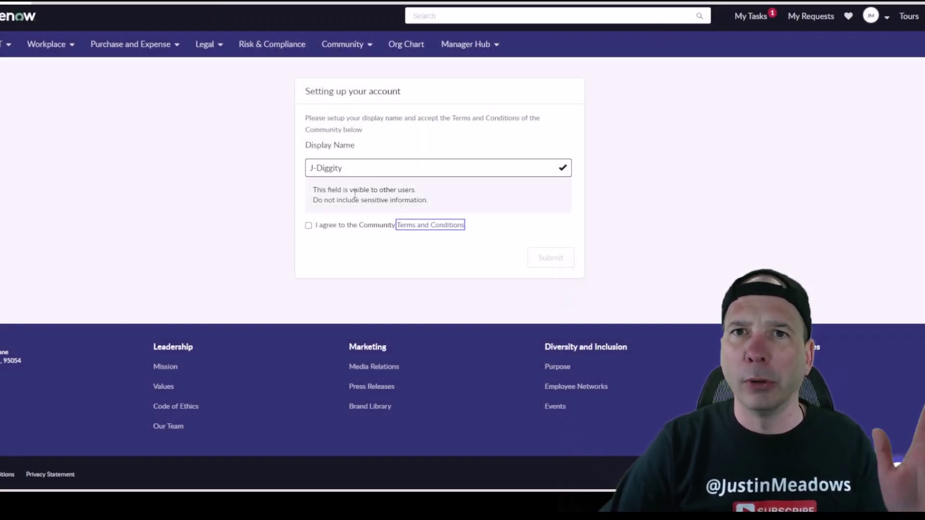
click(309, 226)
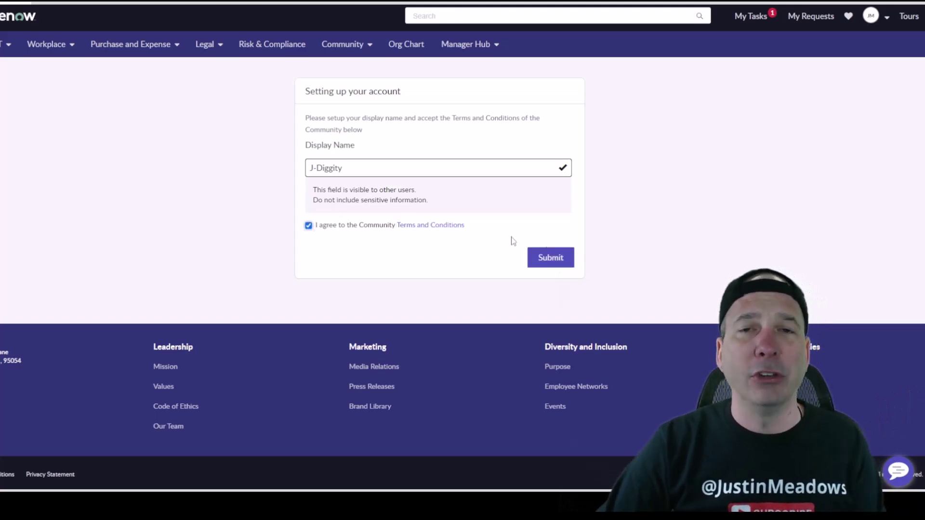
click(536, 261)
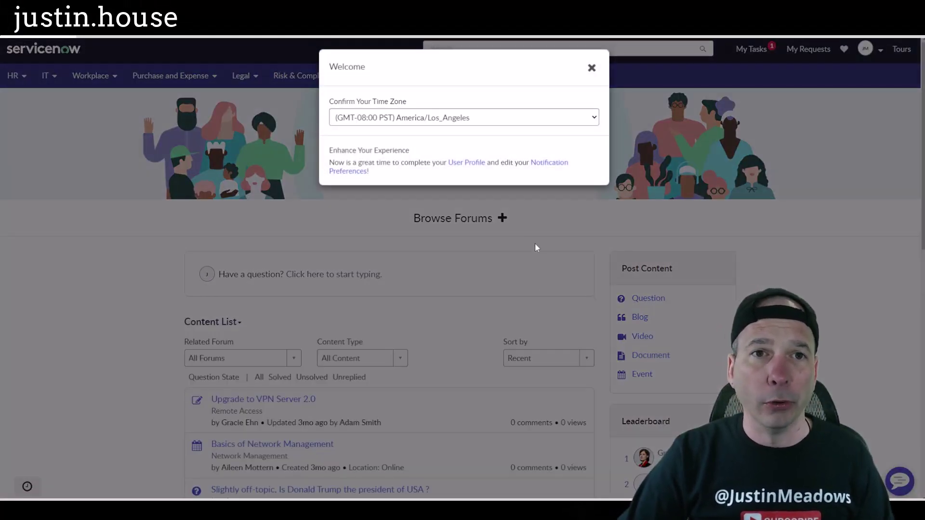
- Choose (GMT+01:00 CET) Europe/Brussels as the time zone and close the Welcome dialog
click(448, 123)
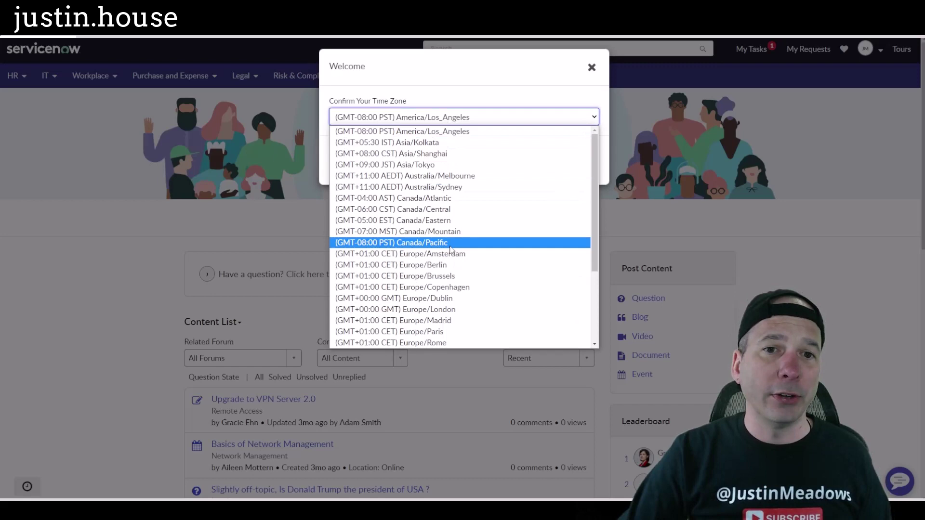
click(453, 275)
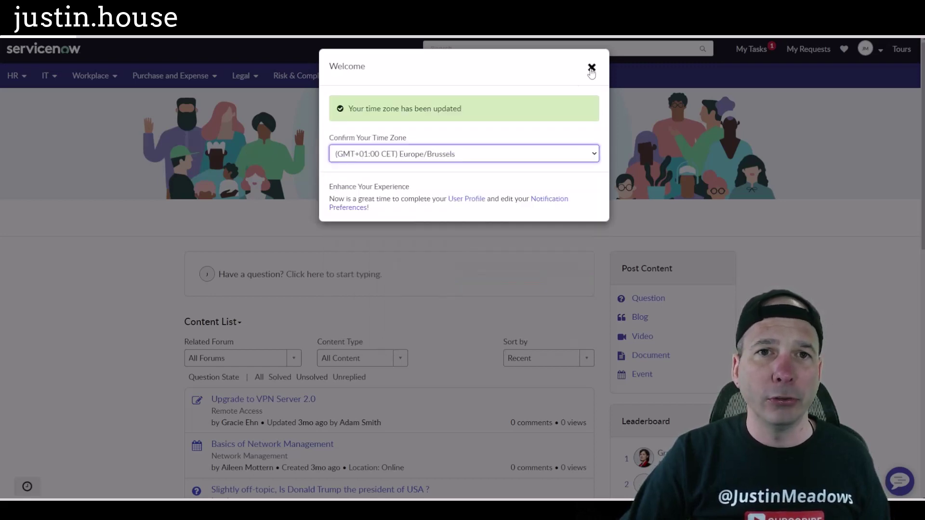
click(592, 69)
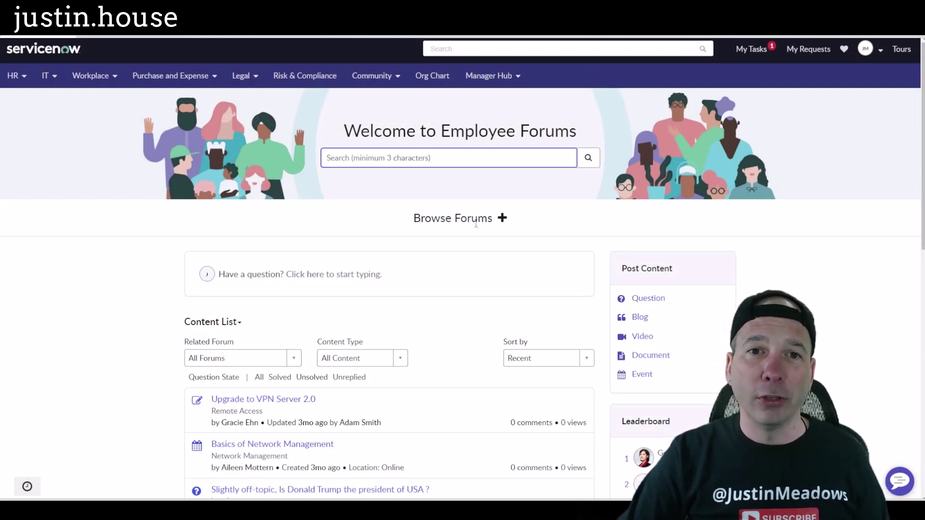
- Expand Browse Forums, look inside the empty Support forum, and return to All Forums
click(501, 219)
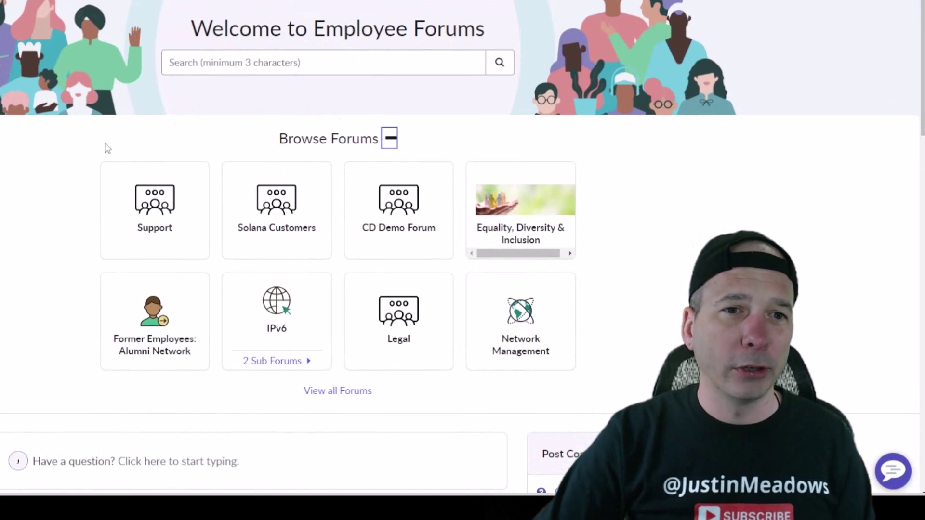
click(75, 157)
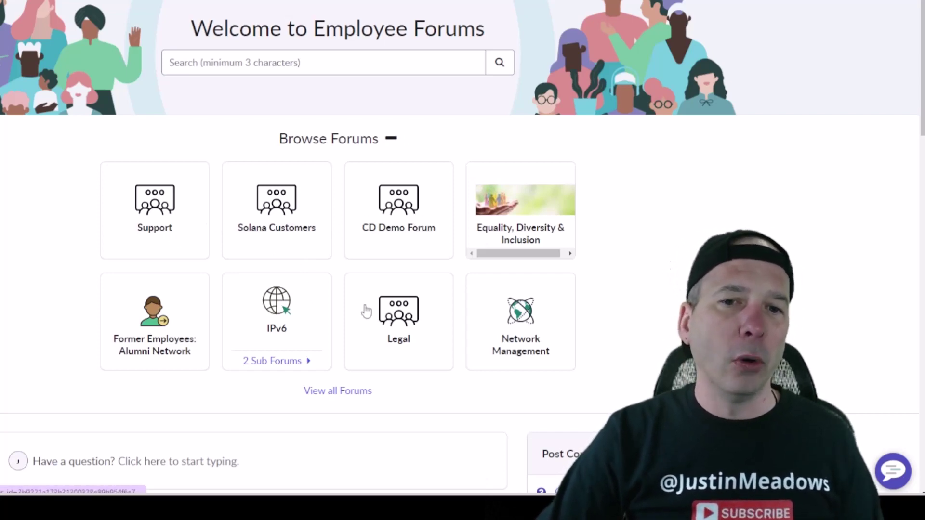
click(188, 208)
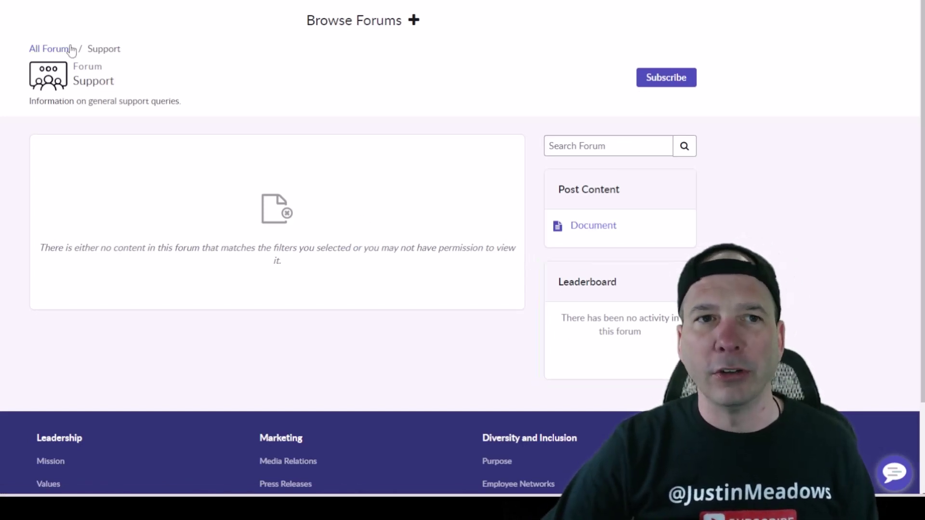
click(255, 16)
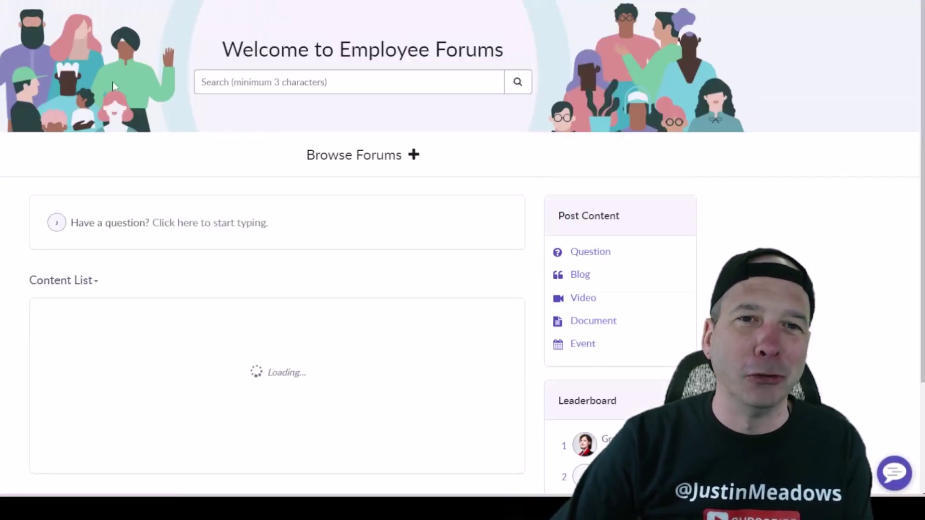
- Start a question in Equality, Diversity & Inclusion, tagged Benefits of Diversity & Inclusion, with description 'aksjdf'
click(299, 234)
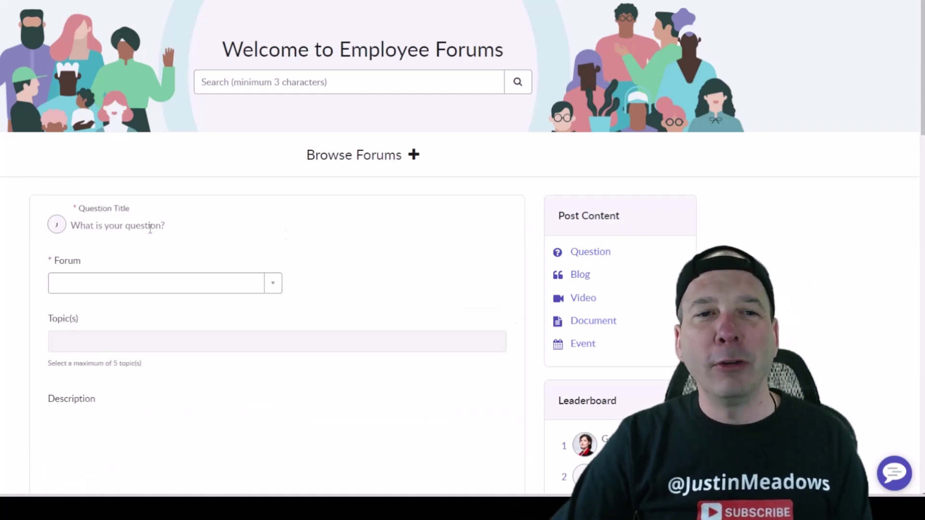
scroll(259, 268, down, 4)
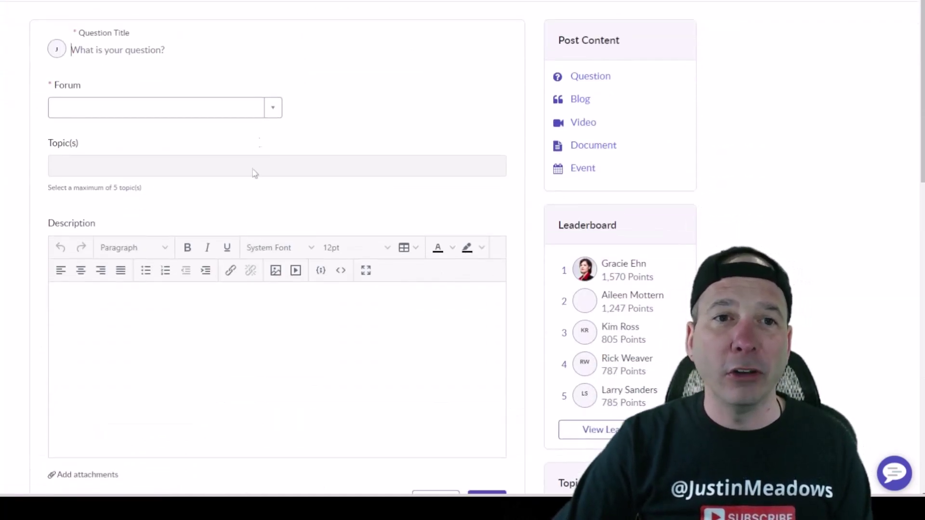
click(250, 107)
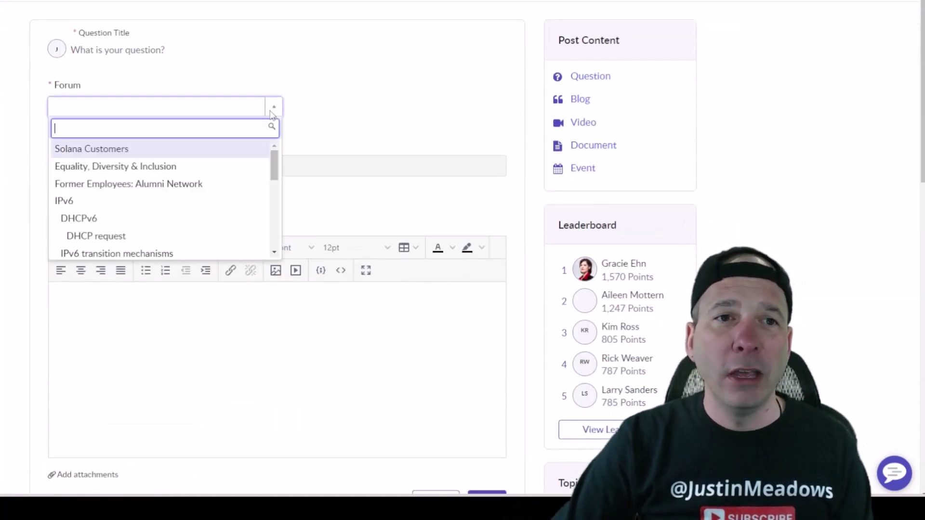
click(178, 173)
click(228, 166)
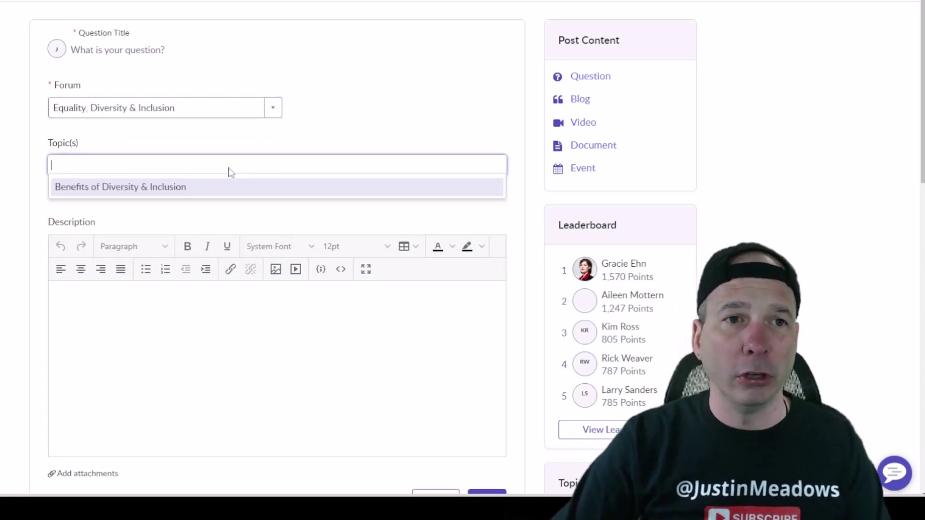
click(221, 186)
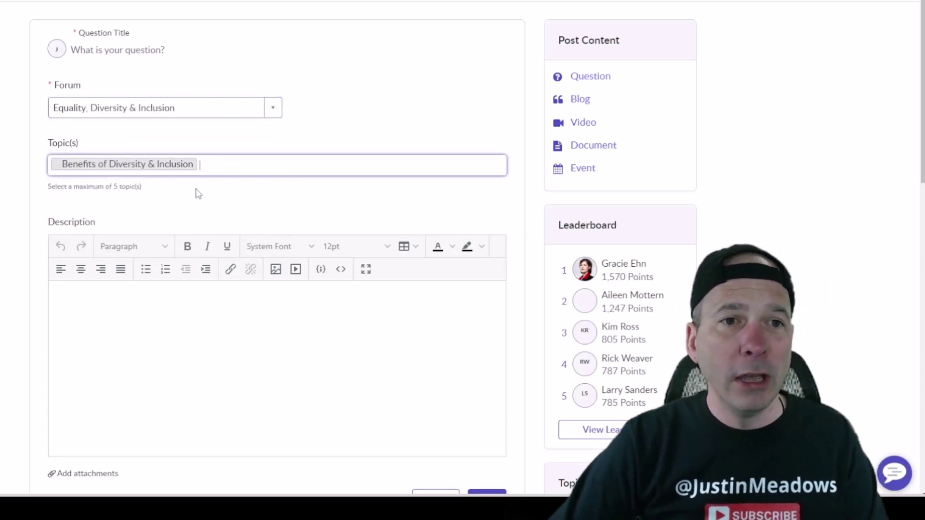
click(135, 328)
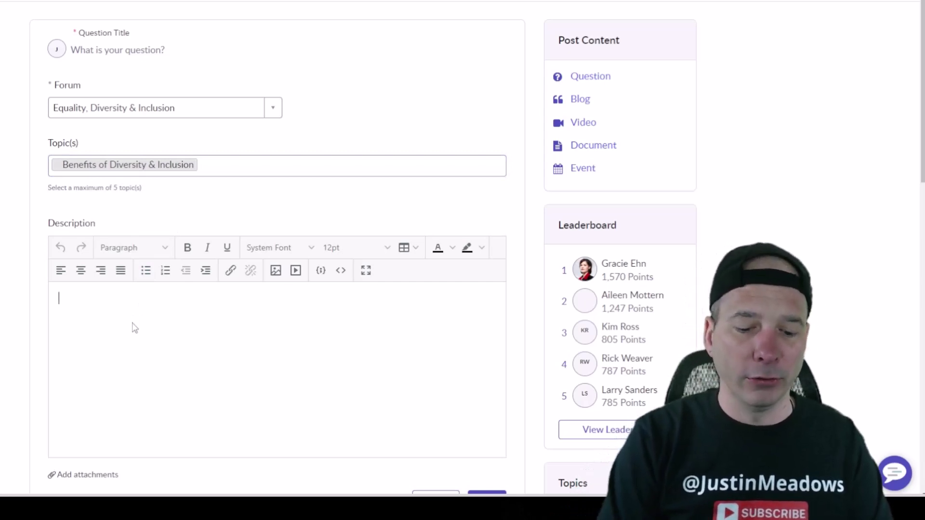
text(aksjdflk)
- Scroll through the rest of the question form and the content list below it
scroll(77, 255, down, 6)
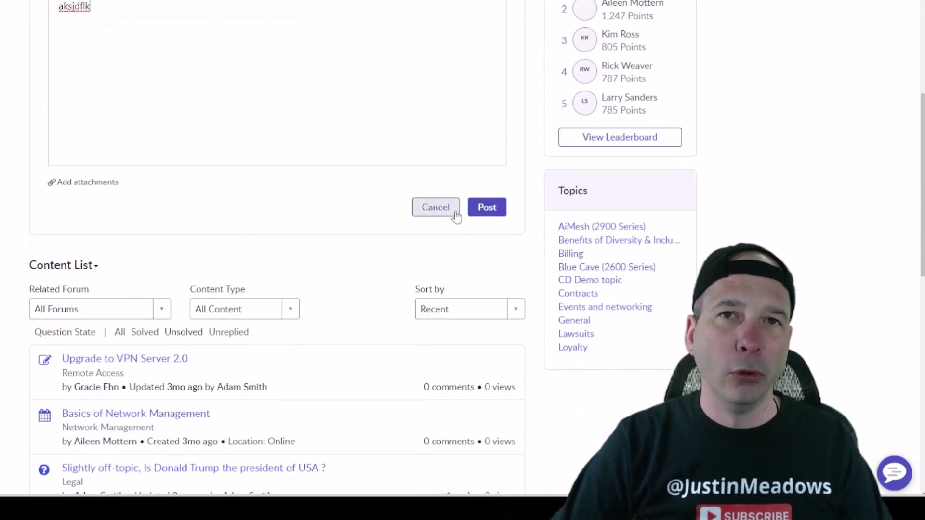
scroll(80, 269, down, 7)
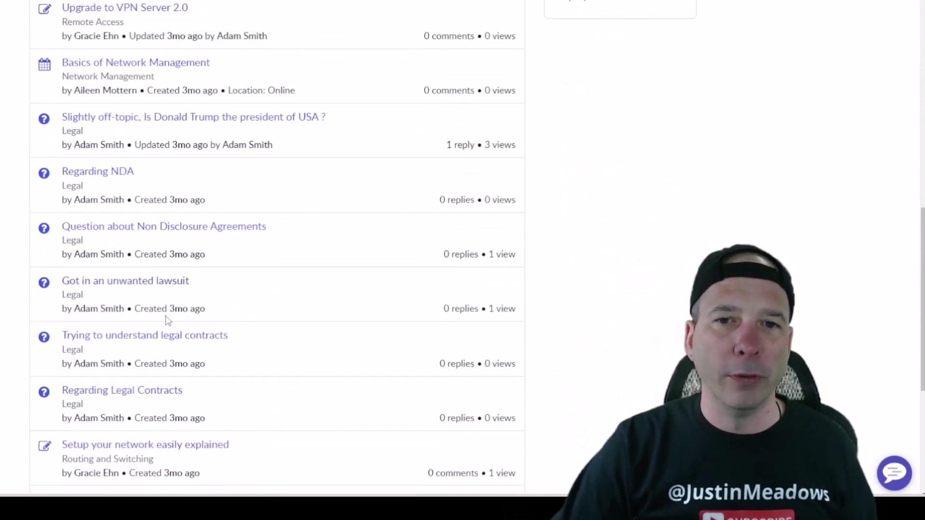
scroll(167, 320, up, 15)
scroll(166, 319, down, 5)
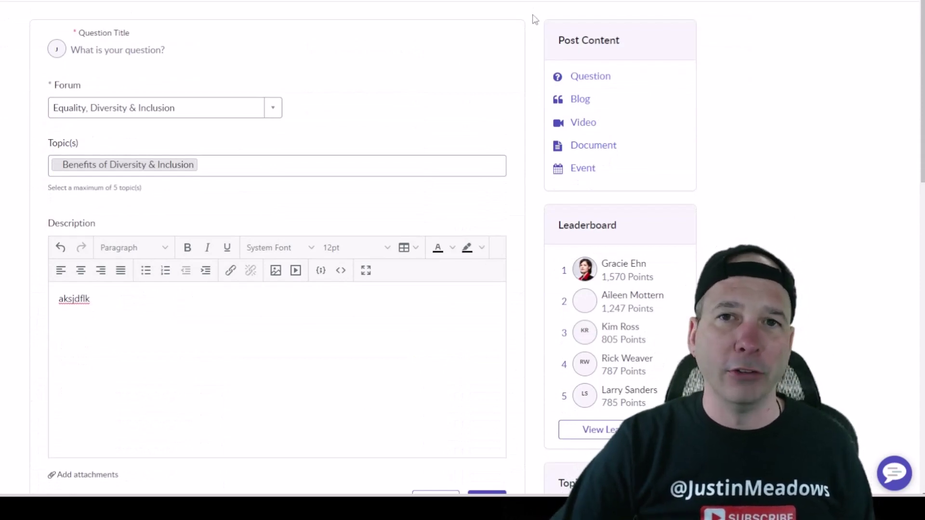
mouse_move(533, 14)
mouse_down()
mouse_move(673, 195)
mouse_move(700, 184)
mouse_up()
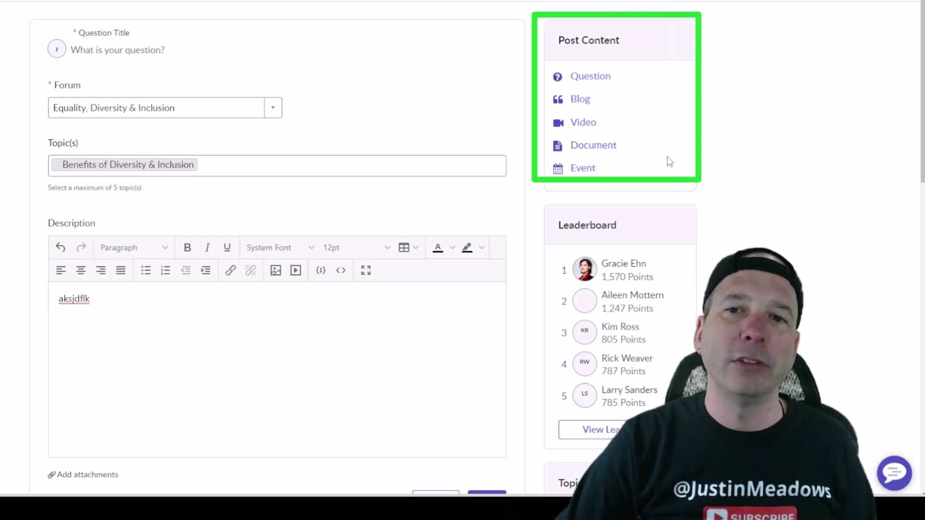
key(Escape)
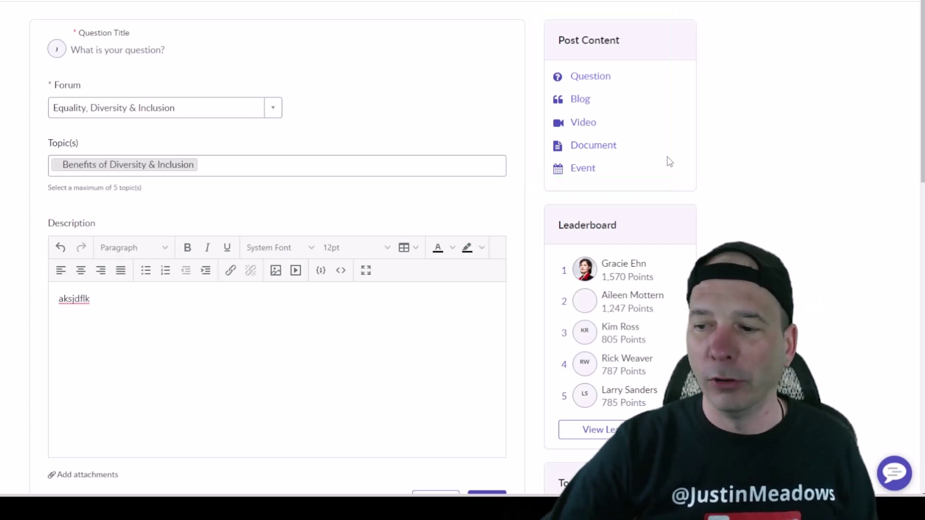
scroll(634, 161, down, 4)
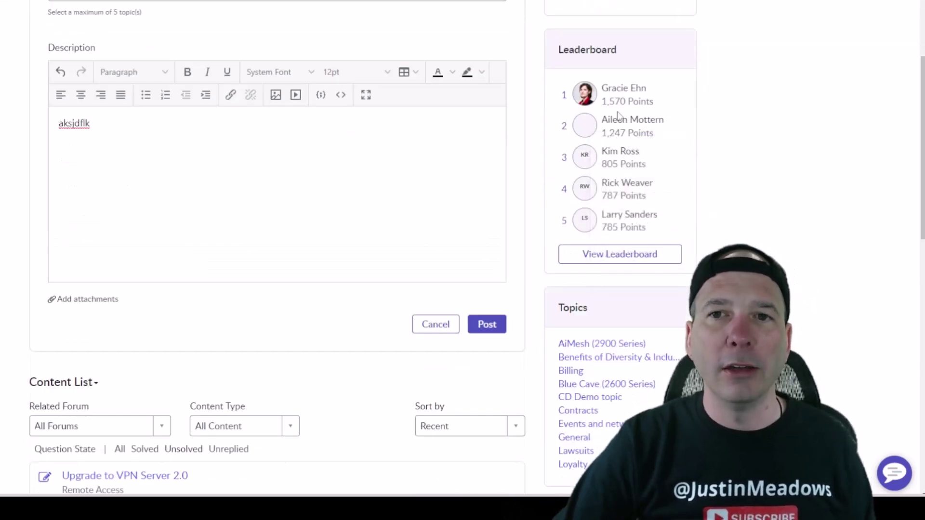
mouse_move(635, 128)
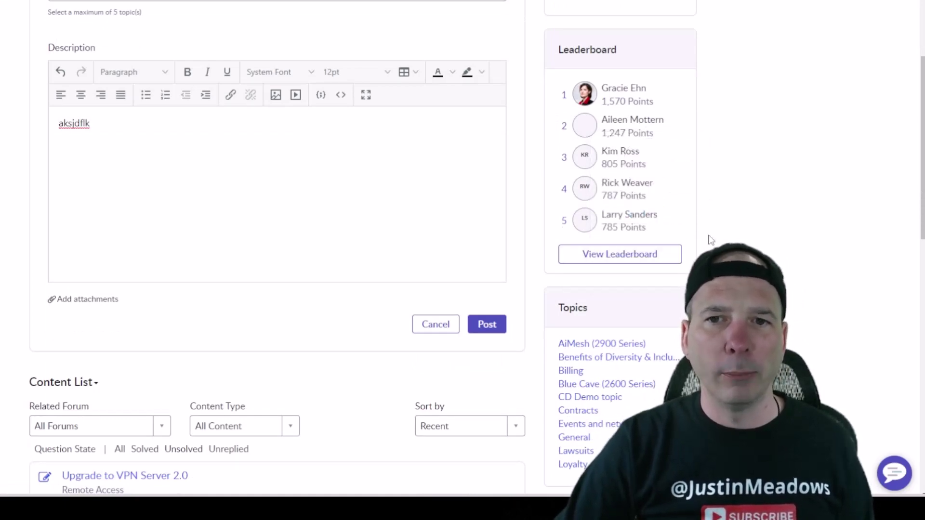
scroll(708, 241, down, 5)
scroll(703, 225, down, 4)
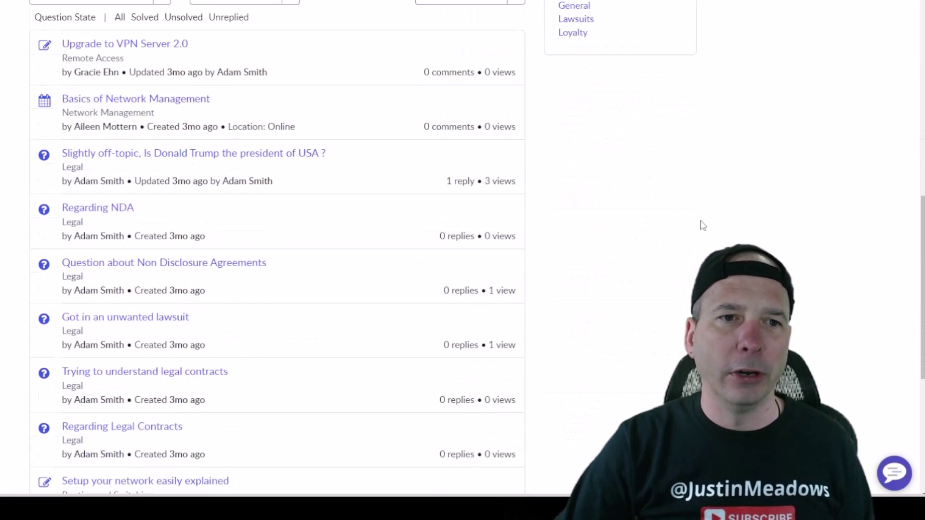
scroll(702, 225, up, 13)
- Return to the Employee Forums home page through the site navigation menu
click(272, 3)
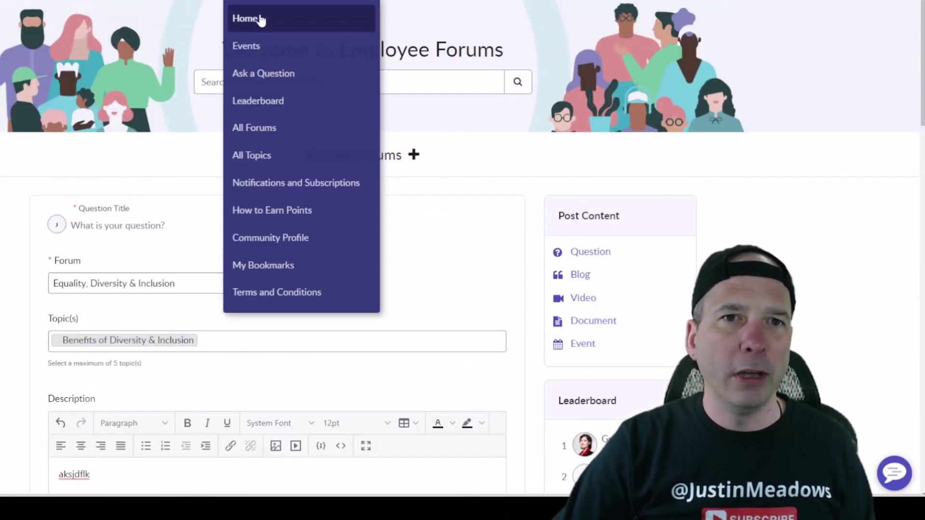
click(260, 19)
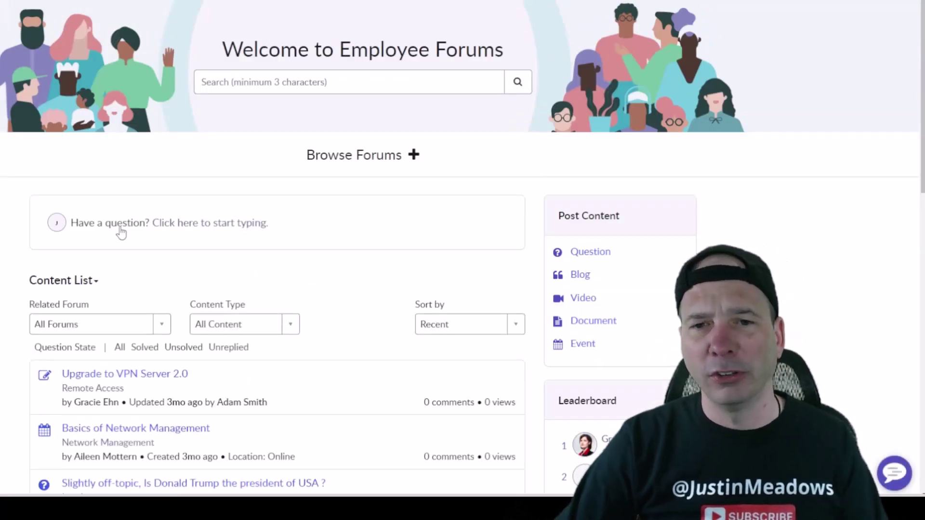
scroll(120, 232, down, 4)
scroll(110, 85, down, 2)
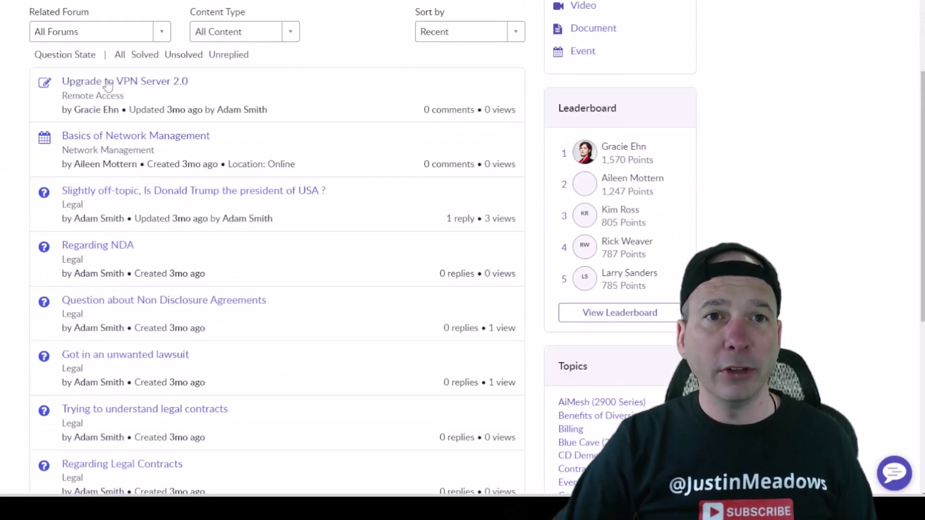
- Check the Related Forum, Content Type and Sort by filters, leaving All Forums, All Content, Recent
click(143, 34)
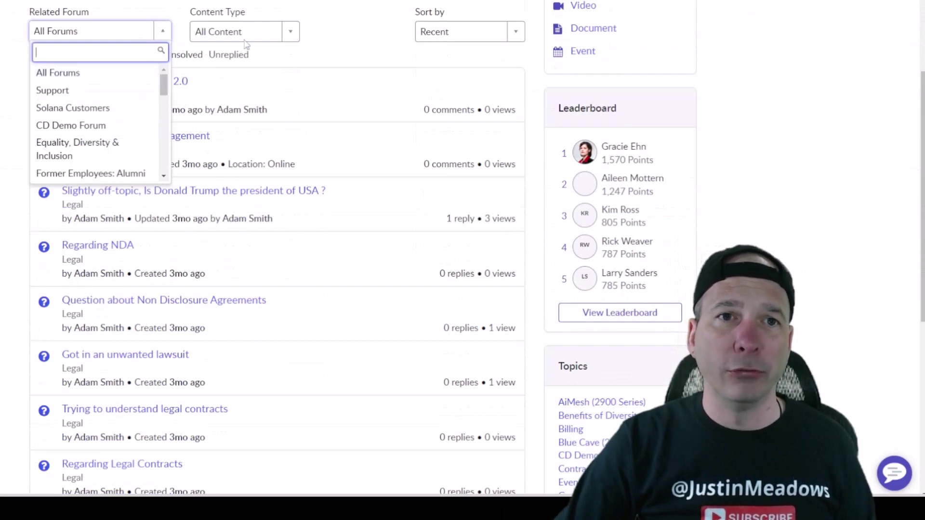
click(265, 34)
click(263, 33)
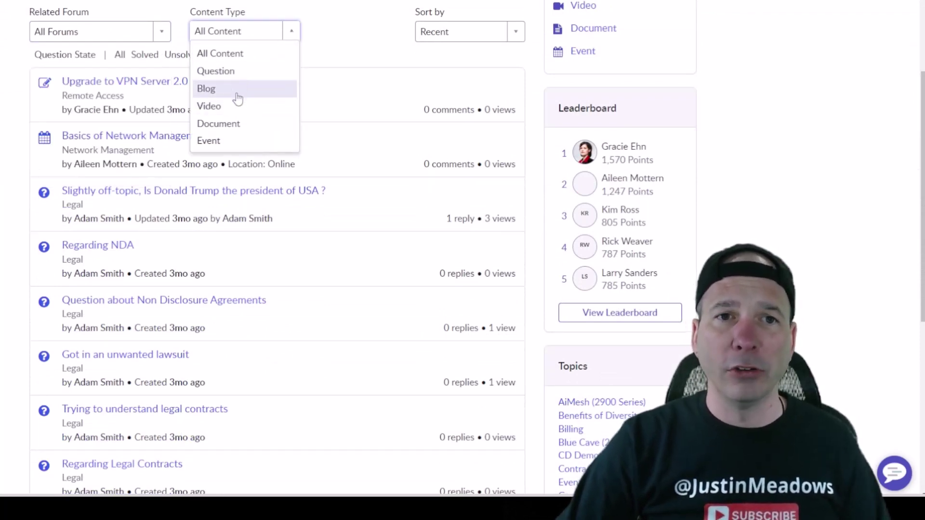
click(453, 35)
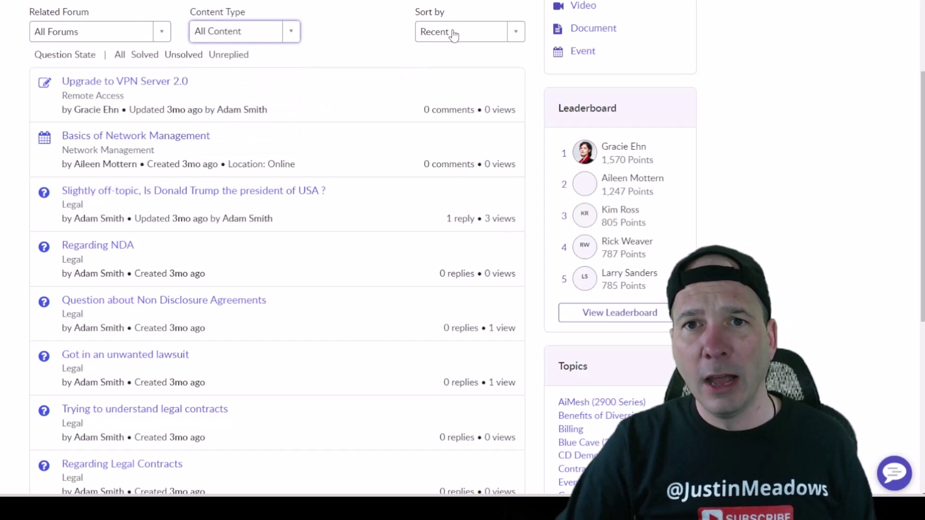
click(453, 34)
key(Escape)
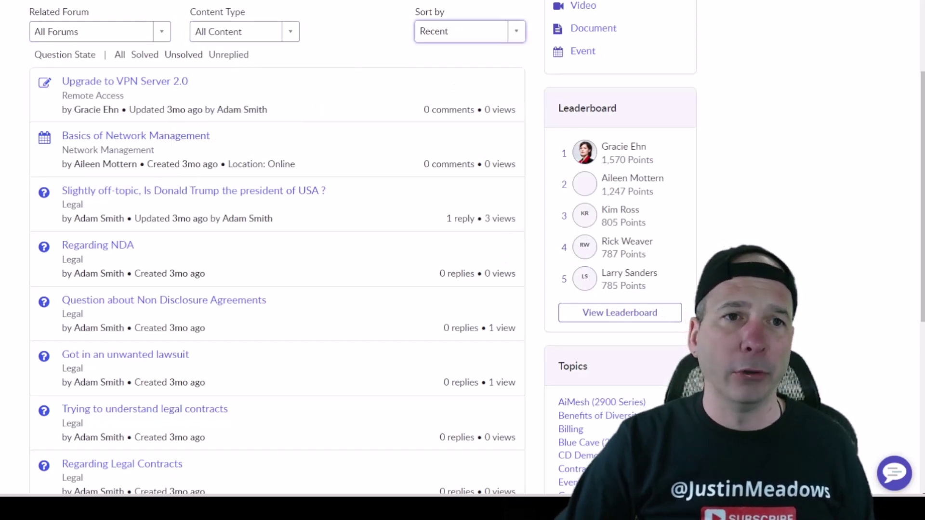
- Open the Upgrade to VPN Server 2.0 post from the content list
scroll(147, 106, down, 2)
scroll(147, 106, up, 2)
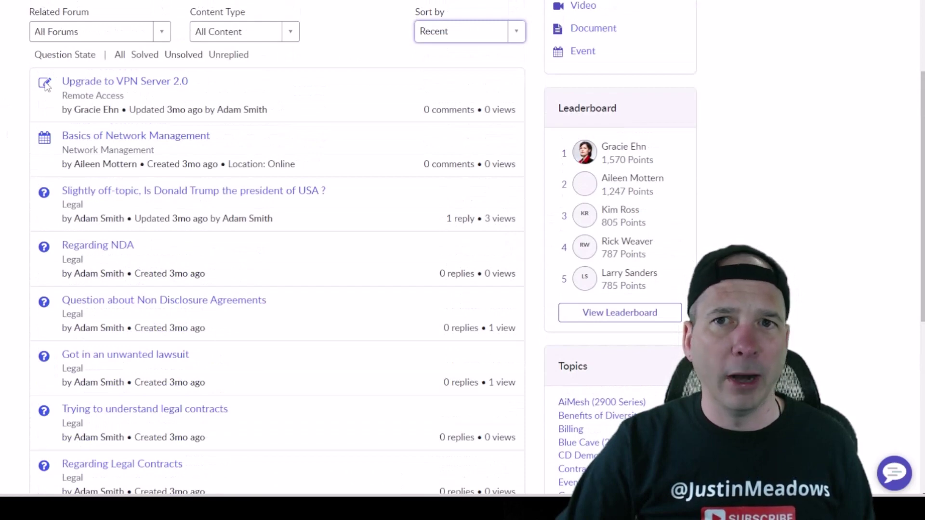
scroll(371, 144, up, 2)
click(117, 197)
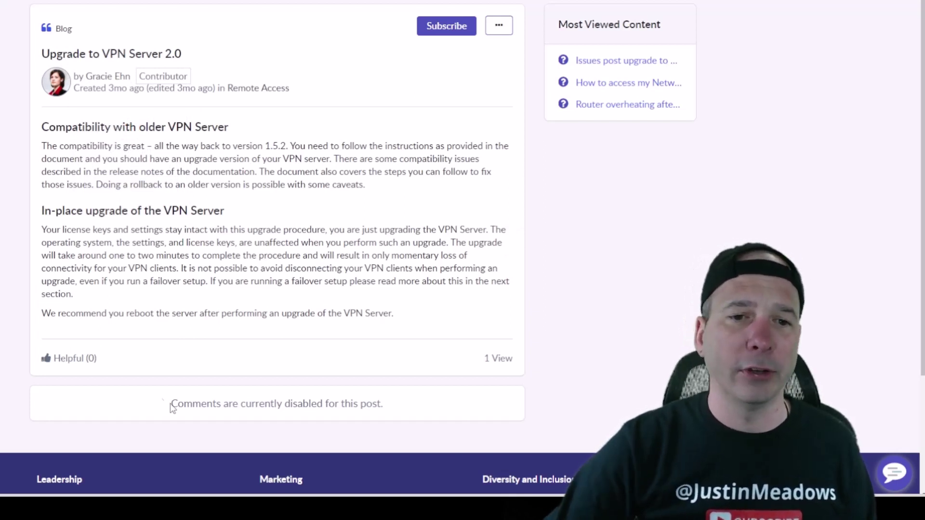
- Select the comments-disabled note on the VPN post, then go back to the forum home page
drag(146, 386, 268, 372)
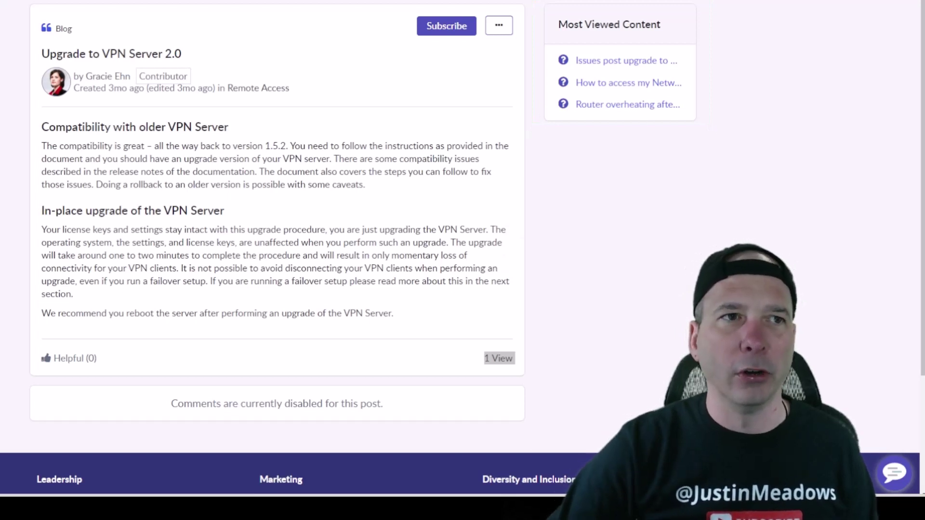
key(alt+Left)
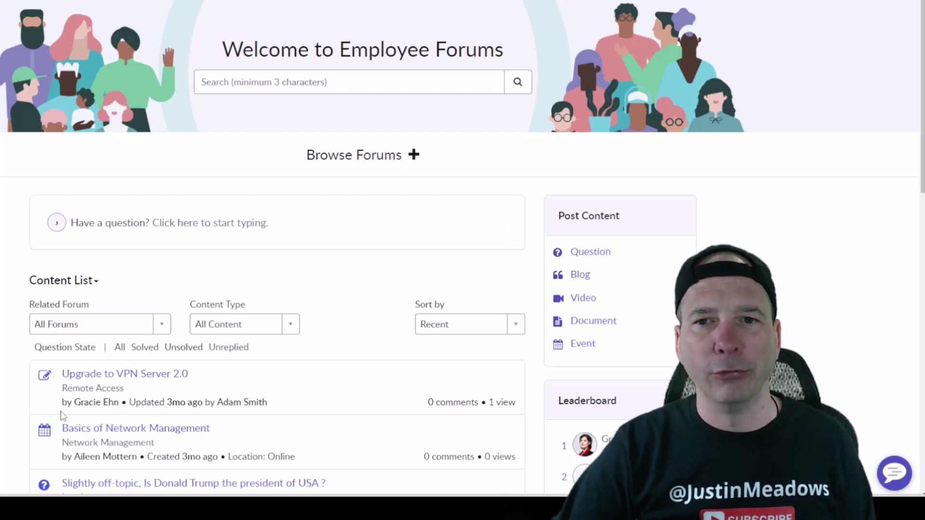
- Open the Regarding Legal Contracts question and close its actions menu without using it
scroll(63, 415, down, 7)
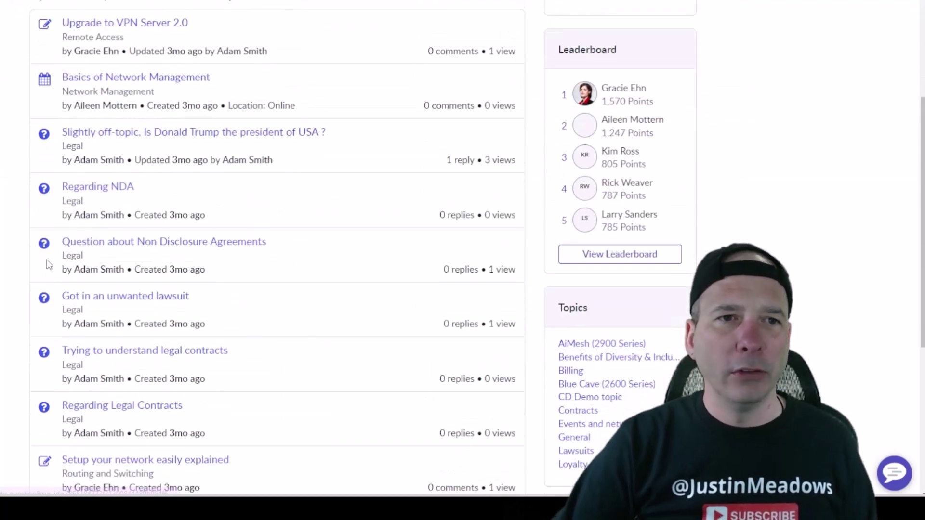
scroll(85, 234, down, 3)
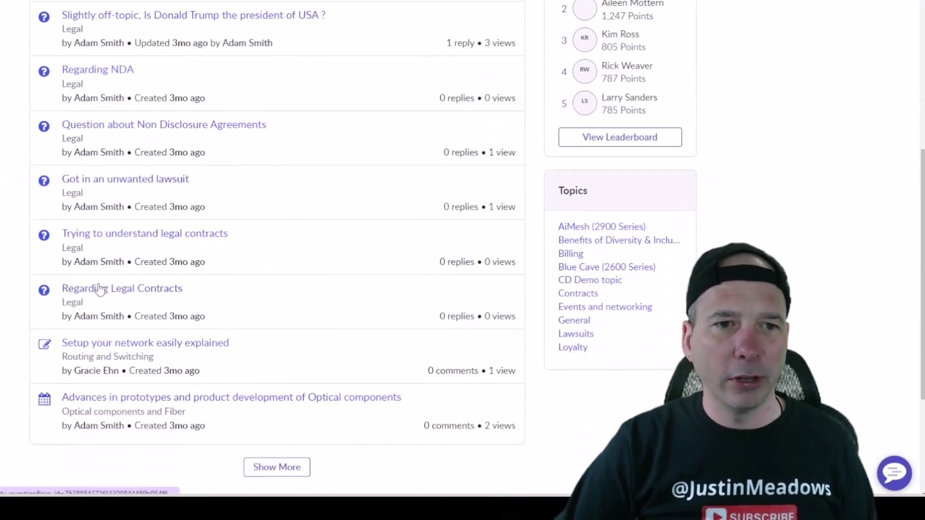
click(100, 289)
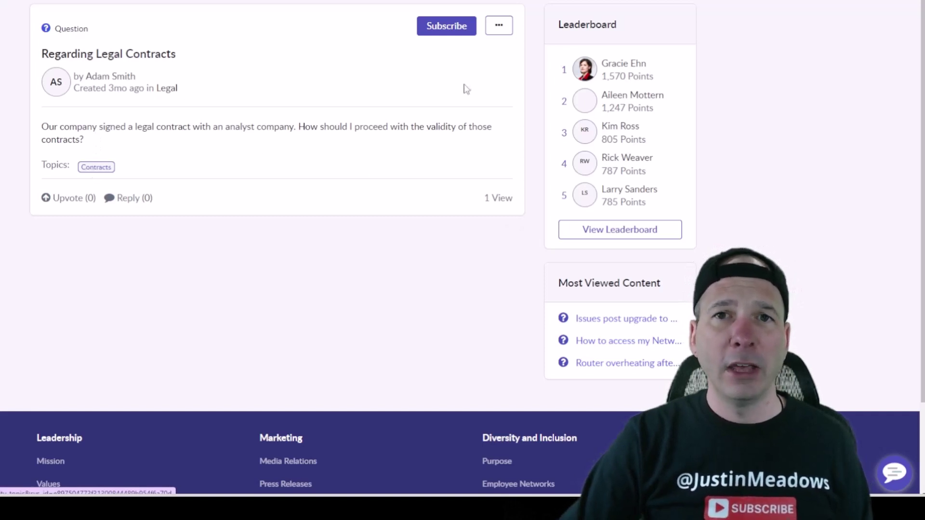
click(493, 29)
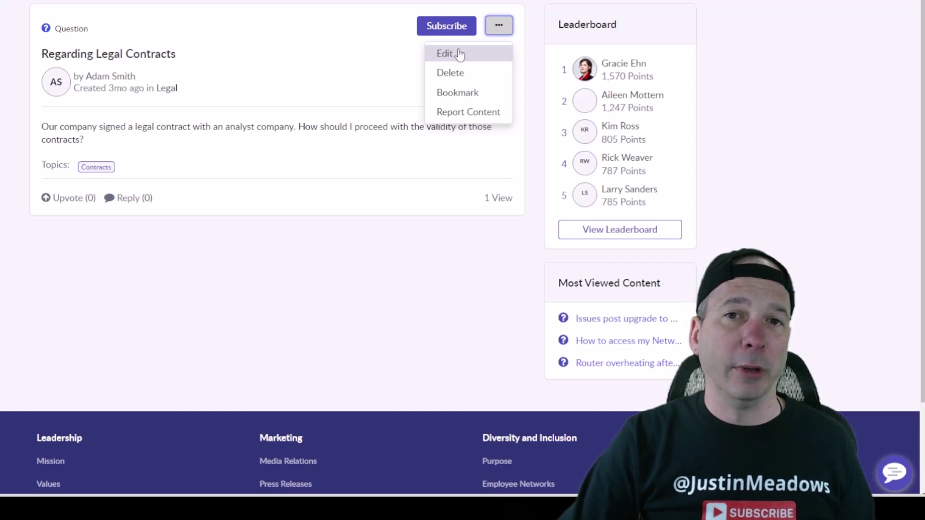
click(295, 234)
- Draft a reply to the question as a numbered list: xx, yy, zz
click(129, 199)
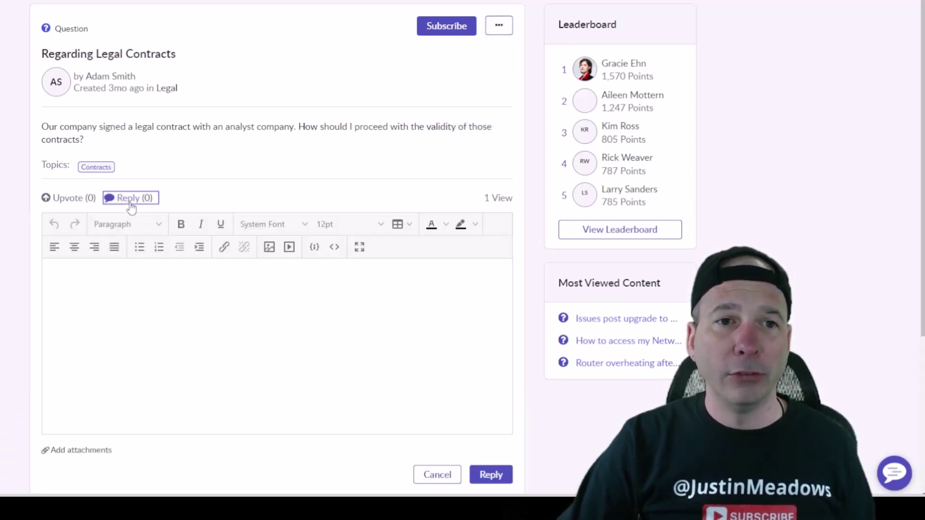
click(84, 321)
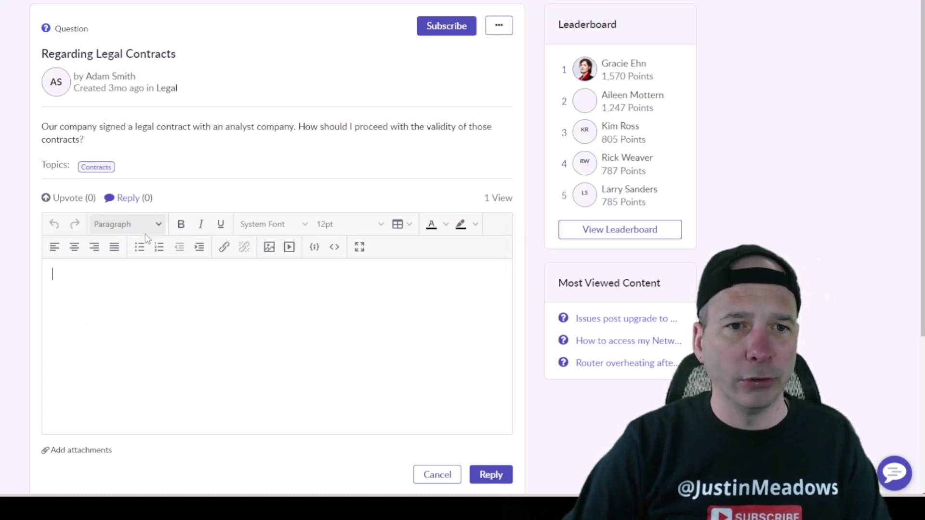
click(159, 248)
text(xx)
key(Return)
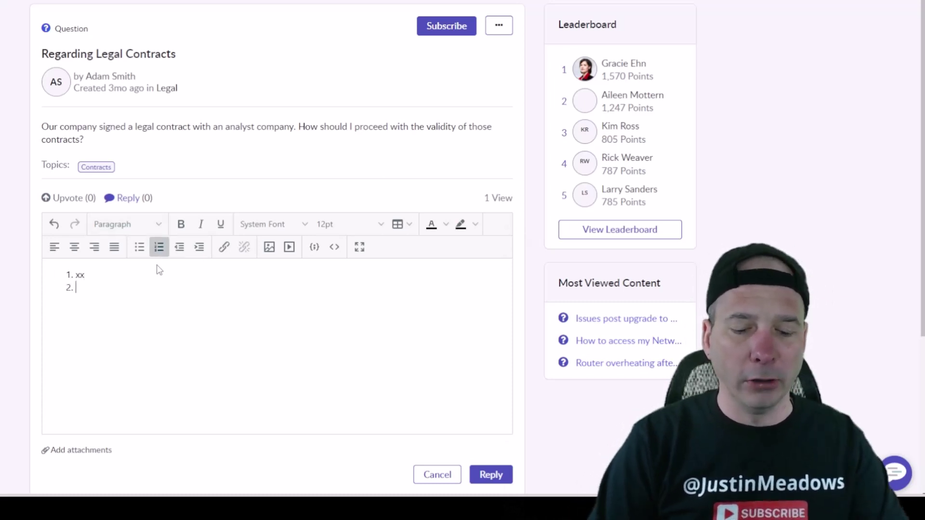
text(yy)
key(Return)
text(zz)
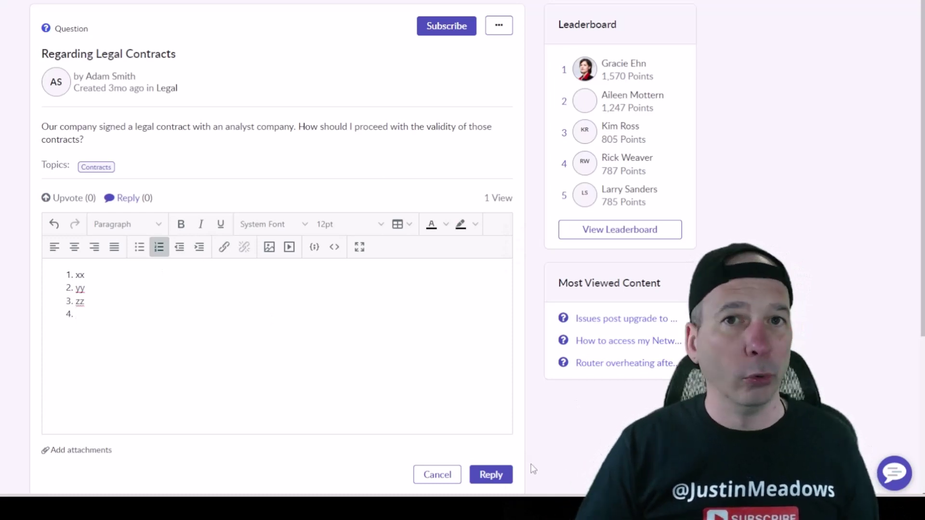
- Cancel the reply draft and confirm discarding it
click(438, 474)
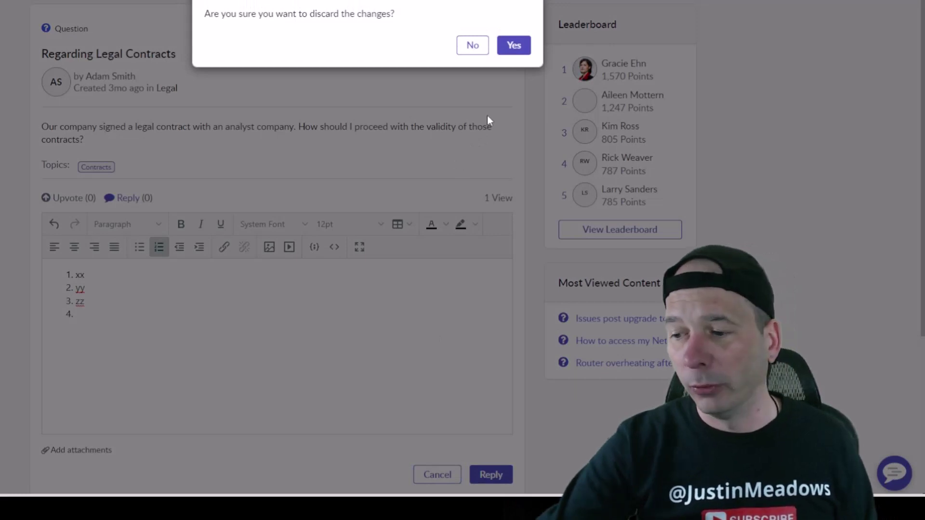
key(Escape)
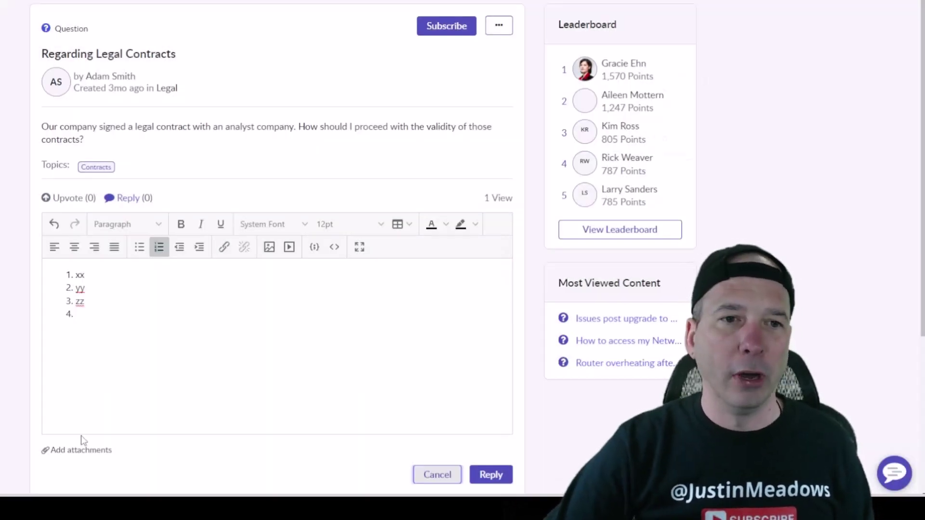
drag(138, 407, 83, 435)
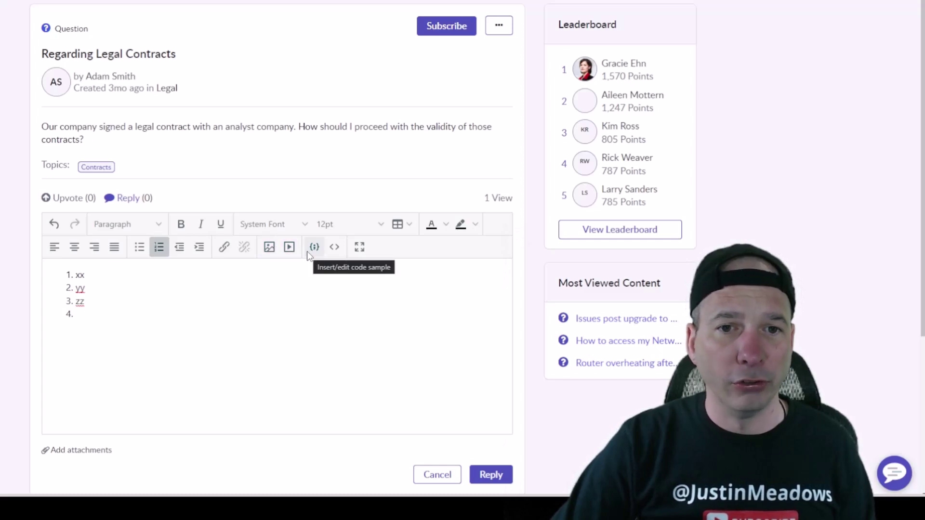
click(442, 475)
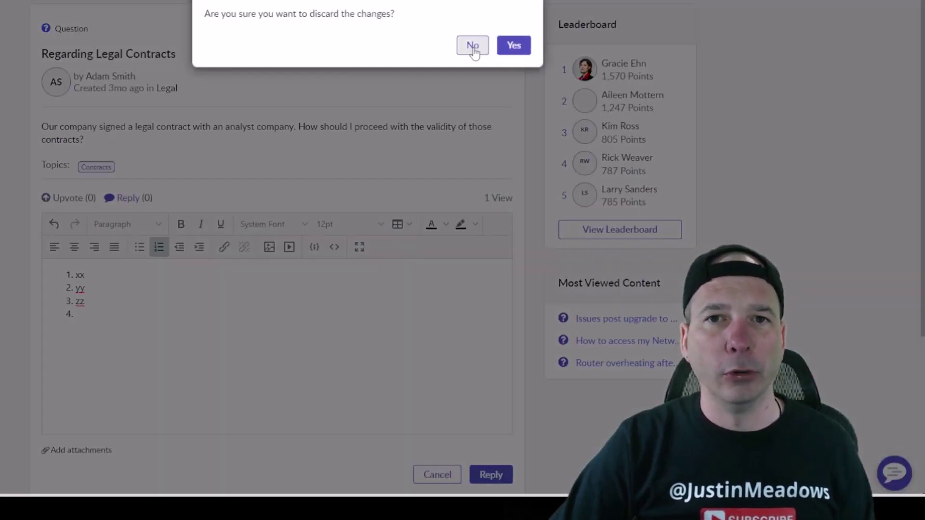
click(512, 44)
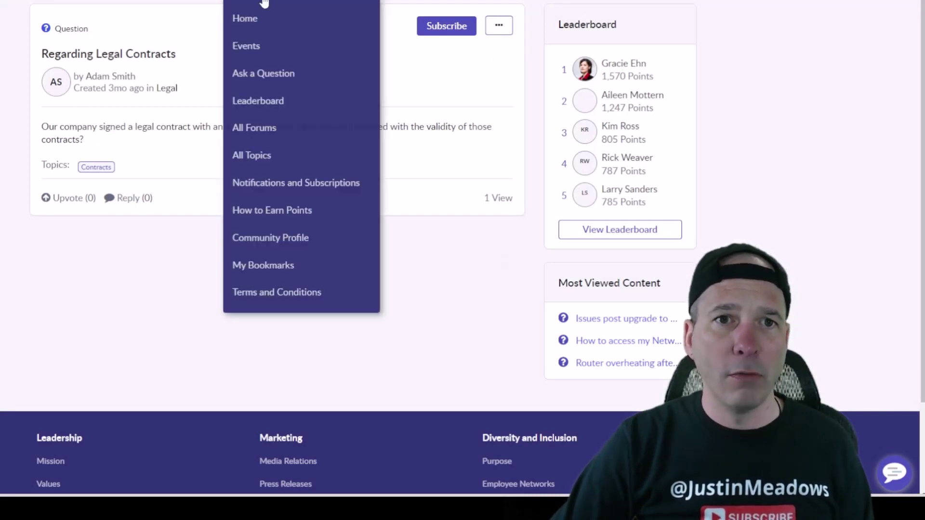
- Look over the Ask a Question form and the Leaderboard, finishing on the All Forums list
click(270, 74)
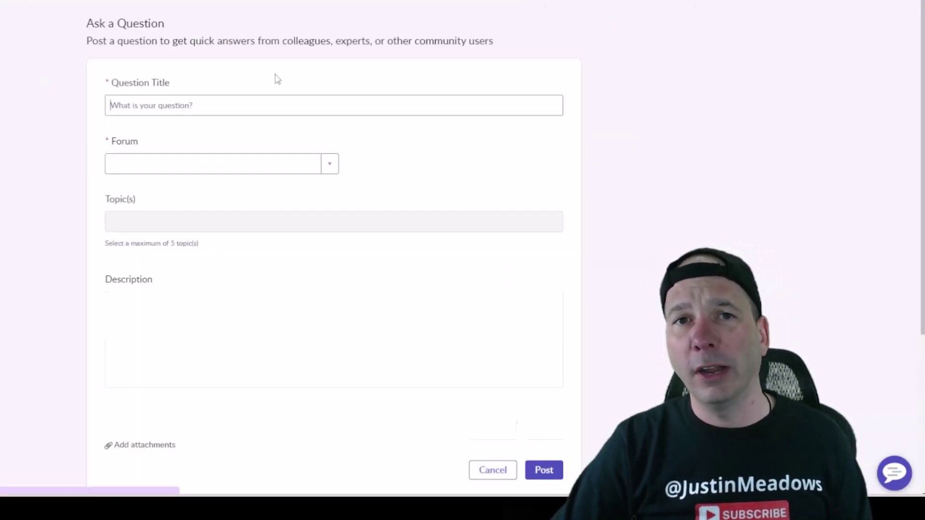
scroll(284, 93, down, 5)
scroll(283, 93, up, 5)
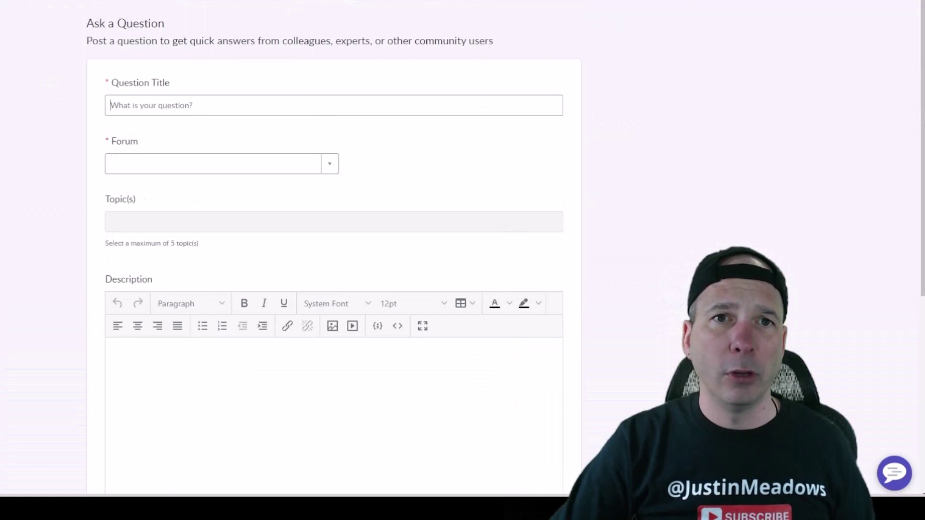
click(287, 98)
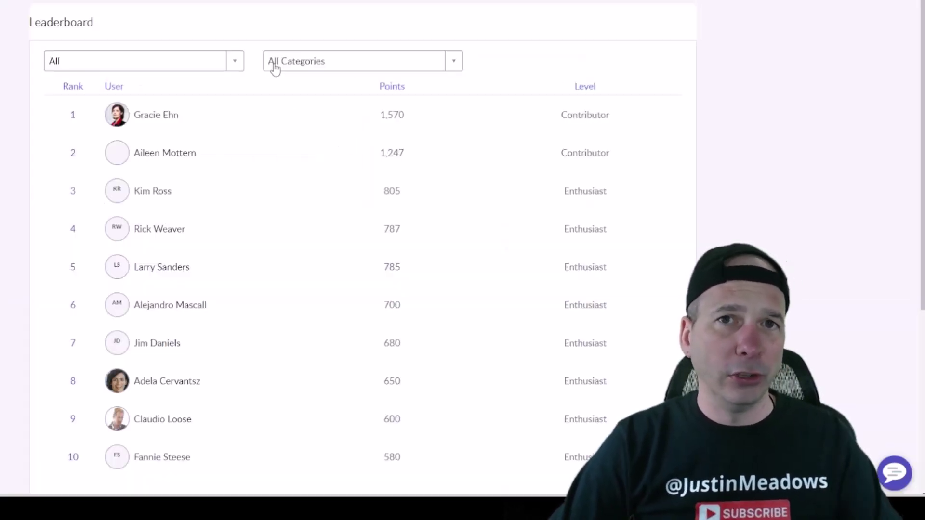
scroll(238, 95, down, 5)
scroll(246, 137, up, 5)
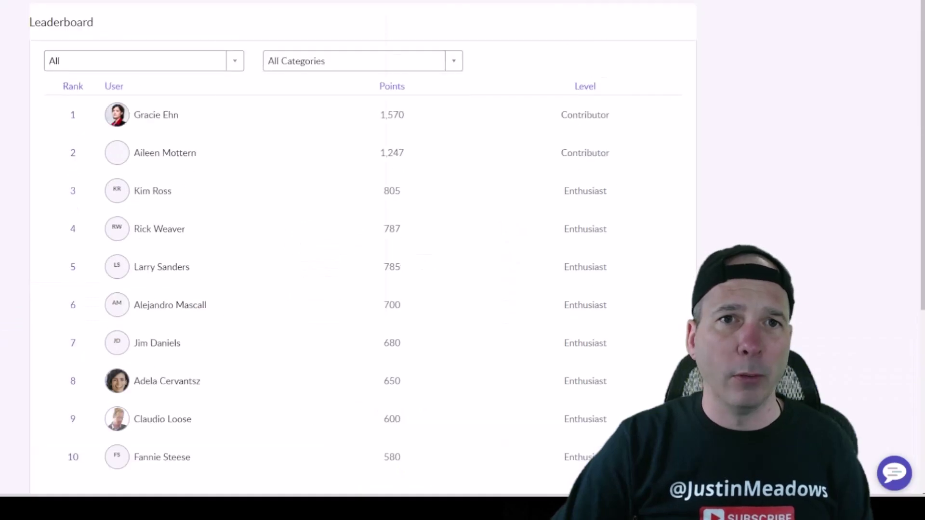
click(280, 4)
click(274, 140)
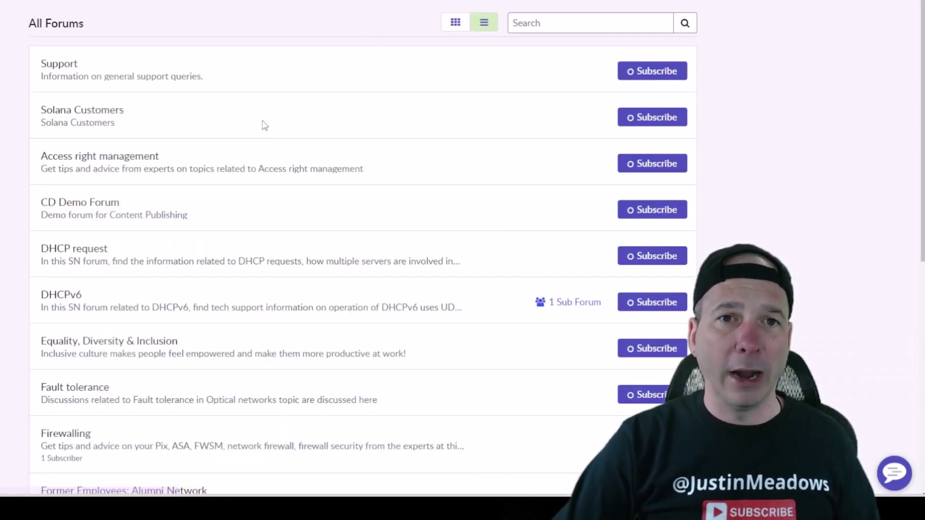
- Open the Honey Pot Solutions forum and confirm it is empty
scroll(264, 126, down, 8)
scroll(265, 125, up, 3)
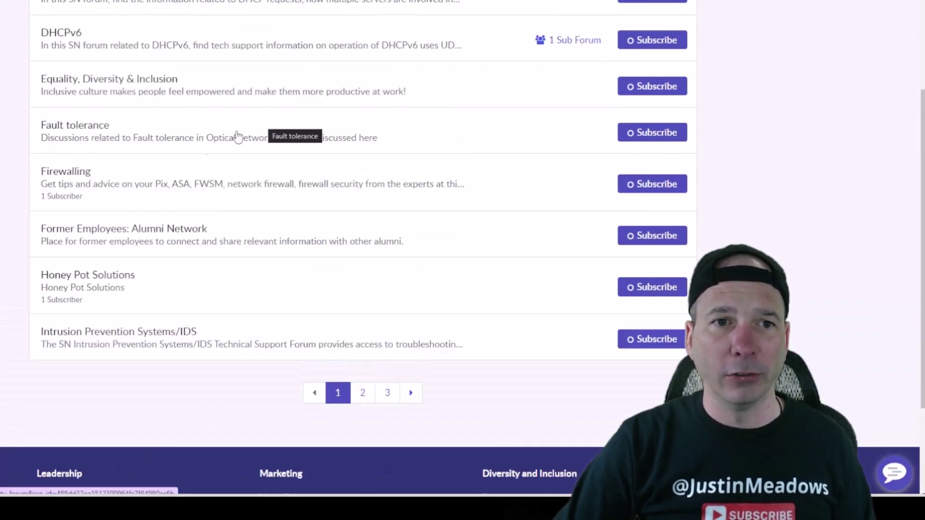
click(92, 278)
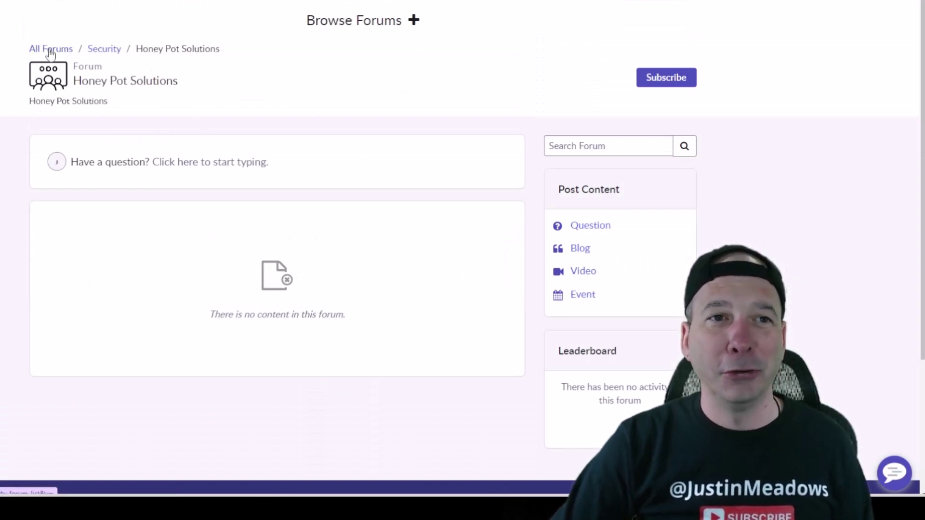
- Show the complete All Topics grid, including AiMesh and Billing and Contracts
mouse_move(259, 8)
click(268, 155)
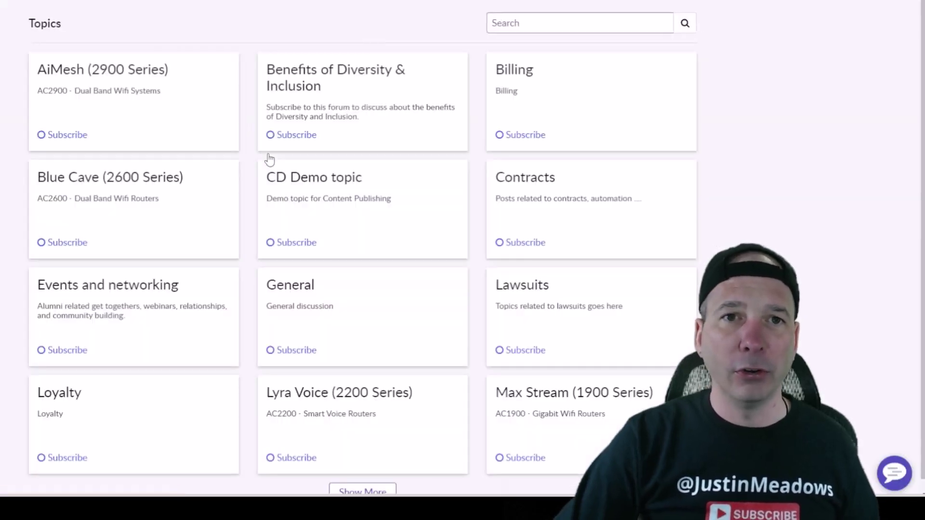
scroll(321, 142, down, 3)
scroll(318, 144, up, 2)
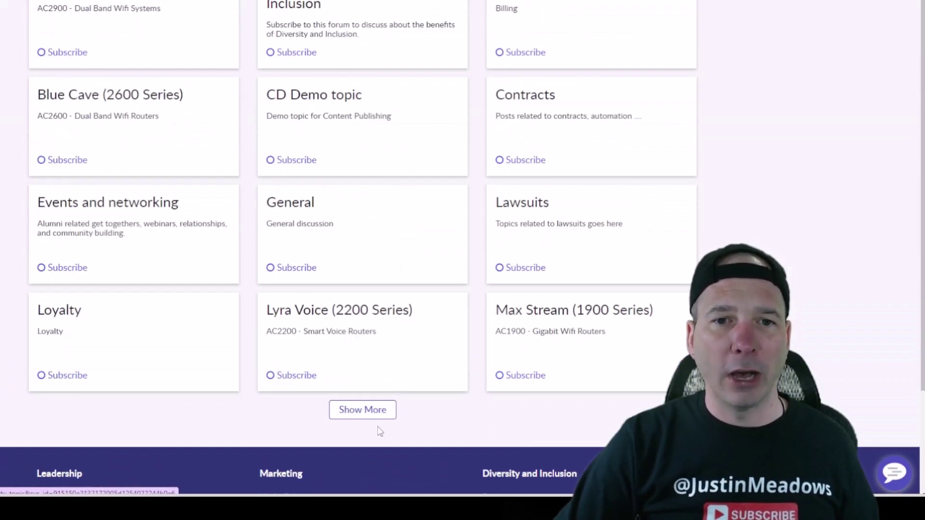
click(371, 407)
scroll(351, 356, down, 4)
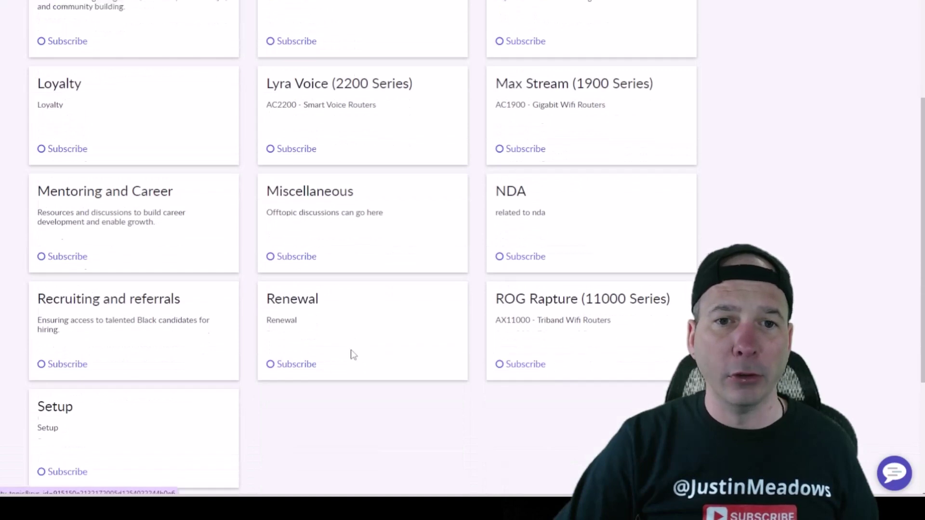
scroll(338, 289, up, 6)
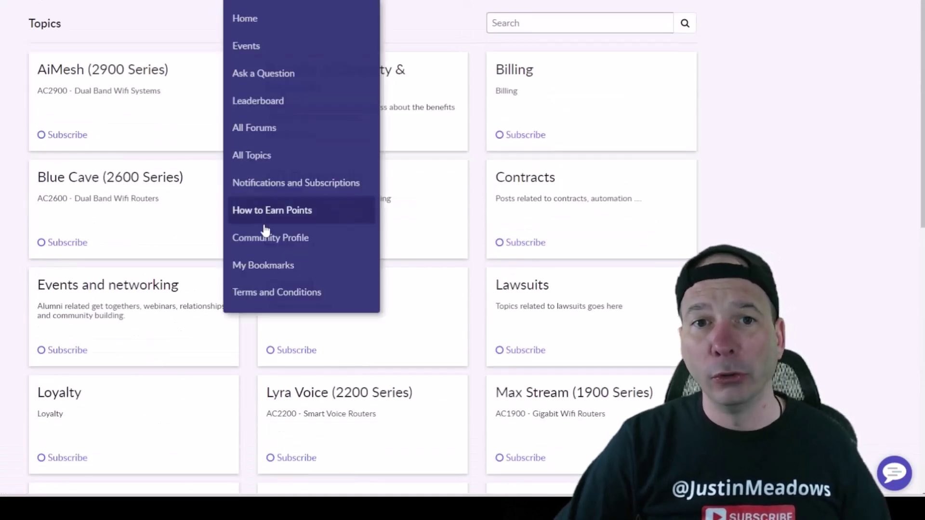
- Open Notifications and Subscriptions and review the Community notification and subscription lists
click(263, 184)
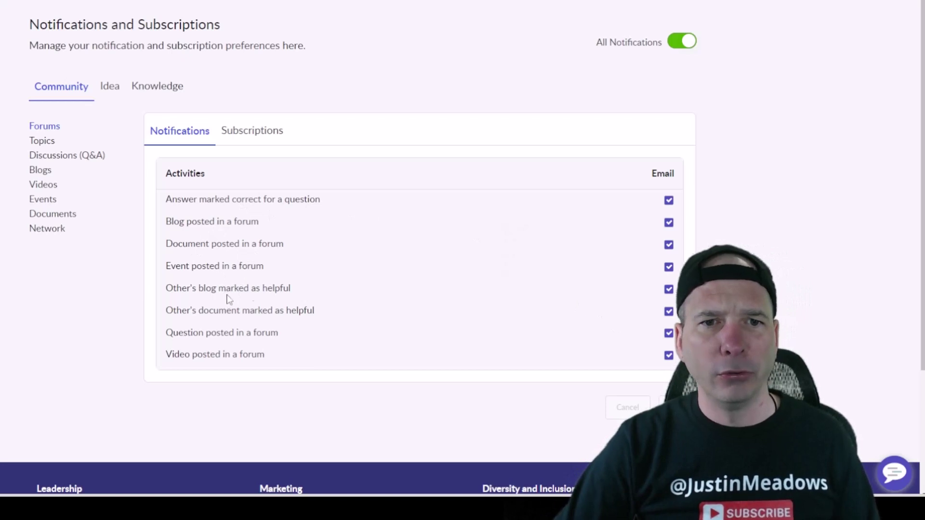
click(251, 145)
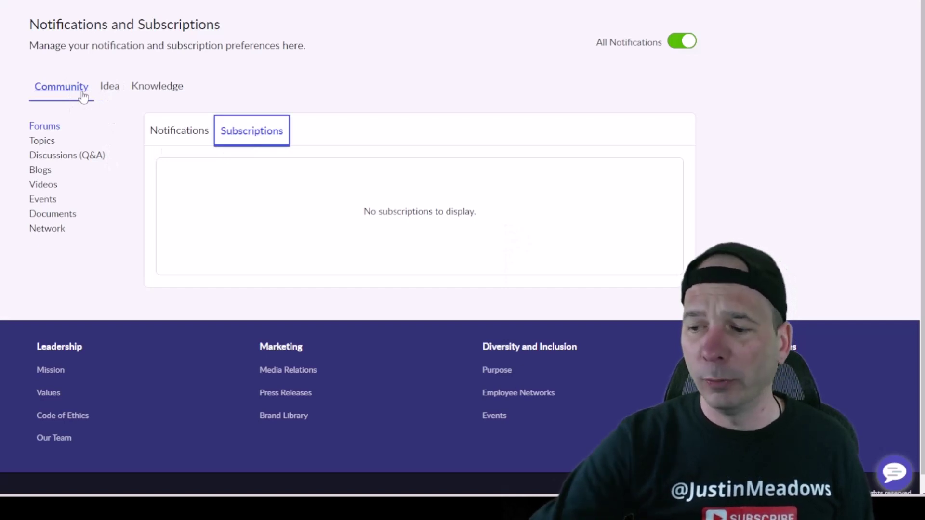
click(99, 77)
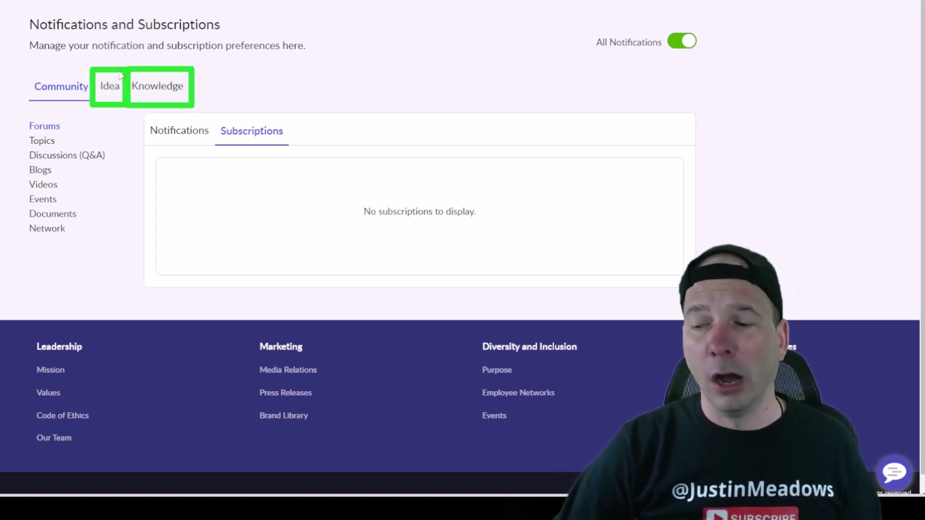
- Review Knowledge Articles and Knowledge Base email notifications and subscriptions
click(161, 89)
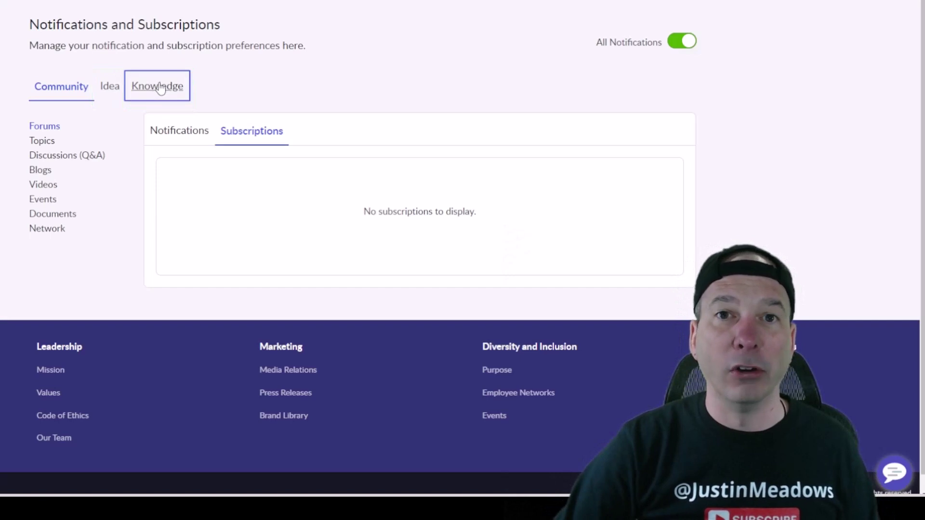
click(84, 138)
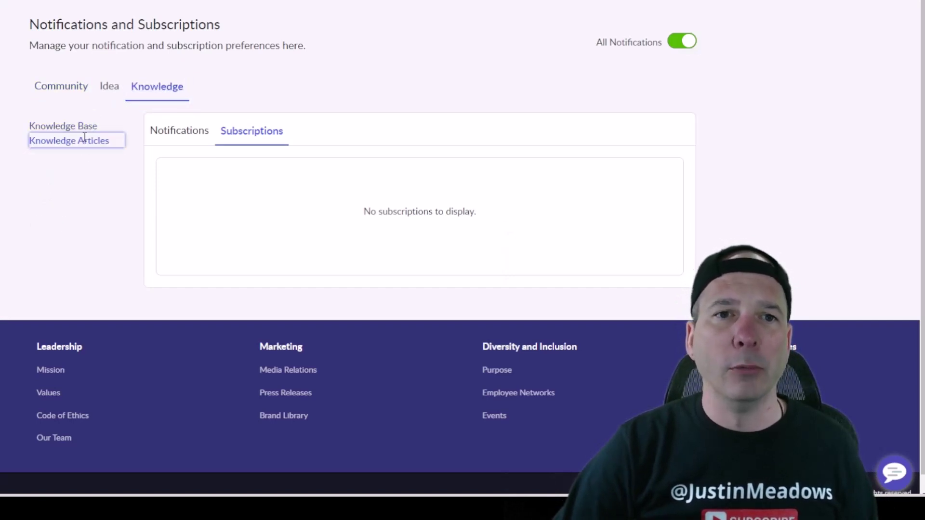
click(175, 127)
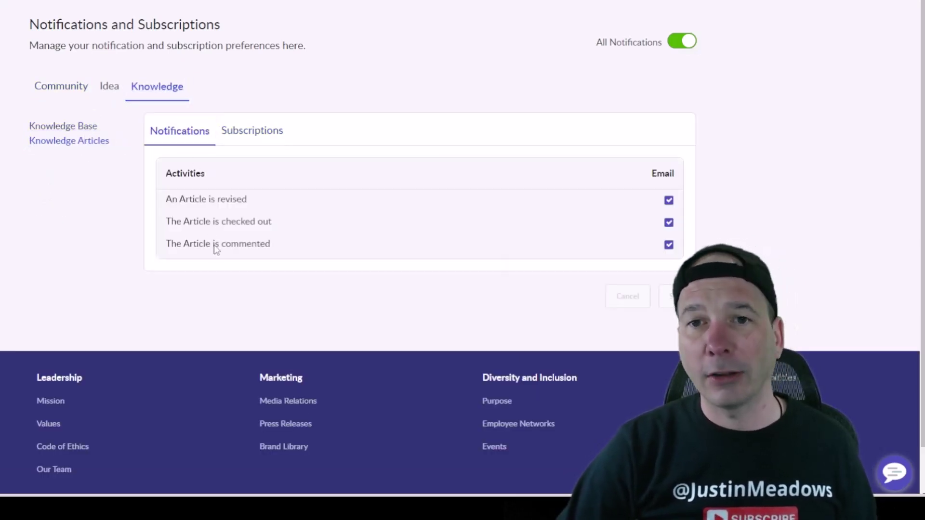
click(270, 142)
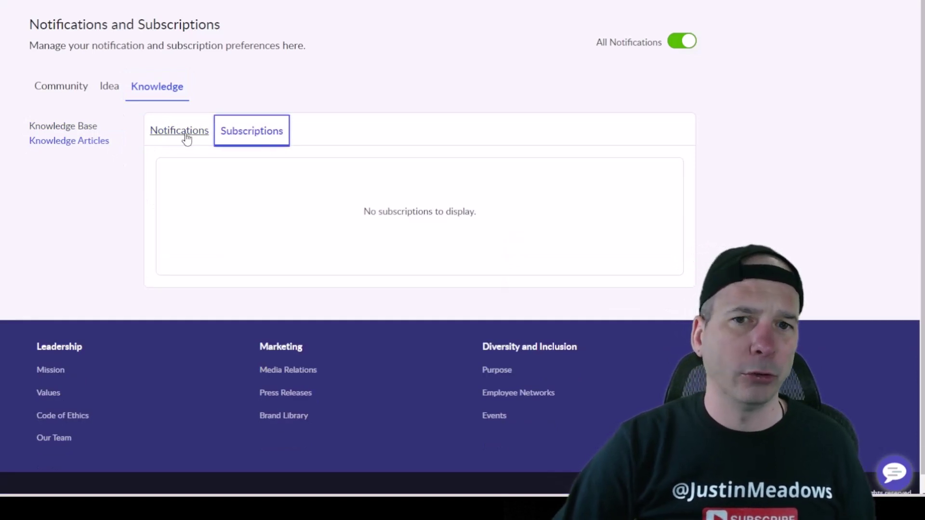
click(96, 127)
- Check Idea email notifications for comments, replies and status changes, all enabled
click(111, 91)
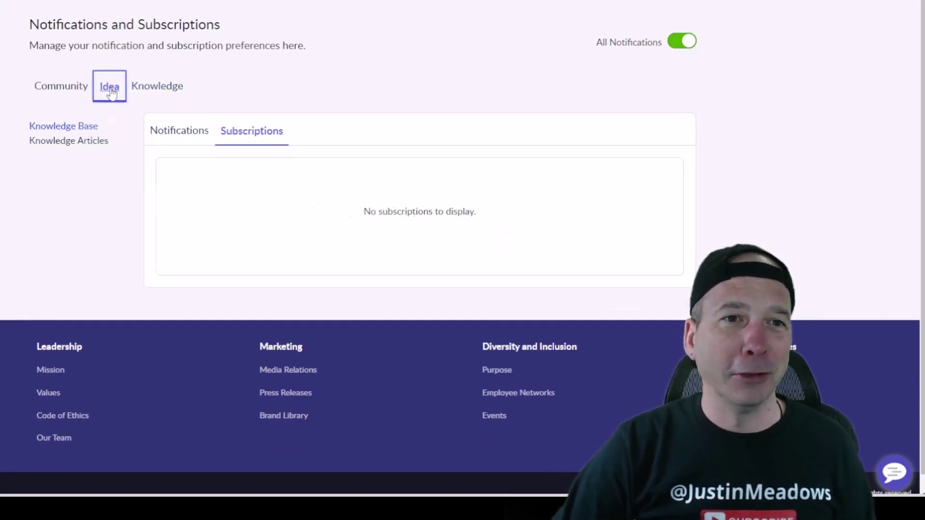
click(88, 131)
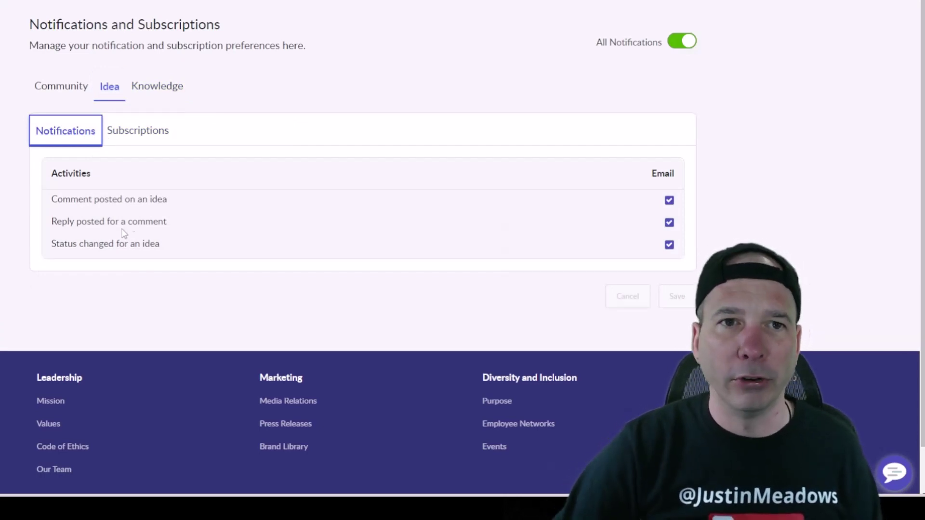
click(604, 34)
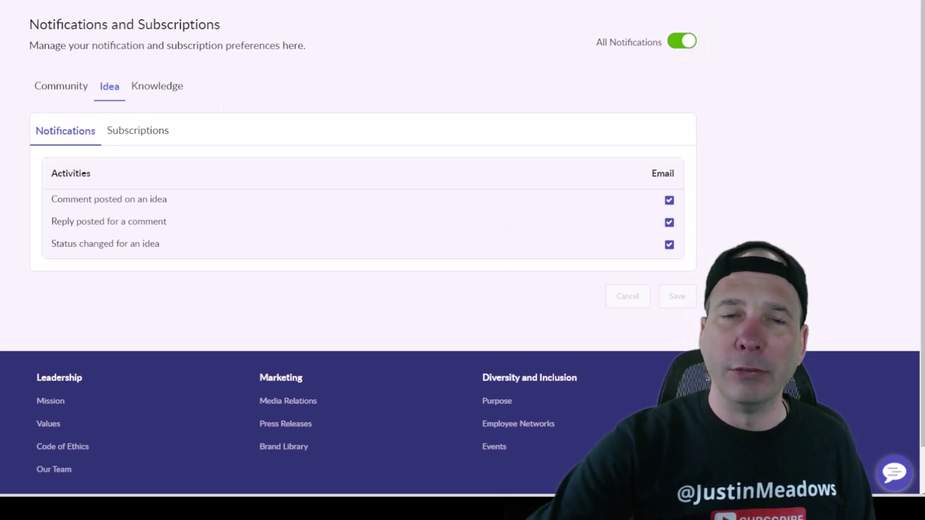
- Read through the How to Earn Points table, then bring up the Community menu
click(246, 1)
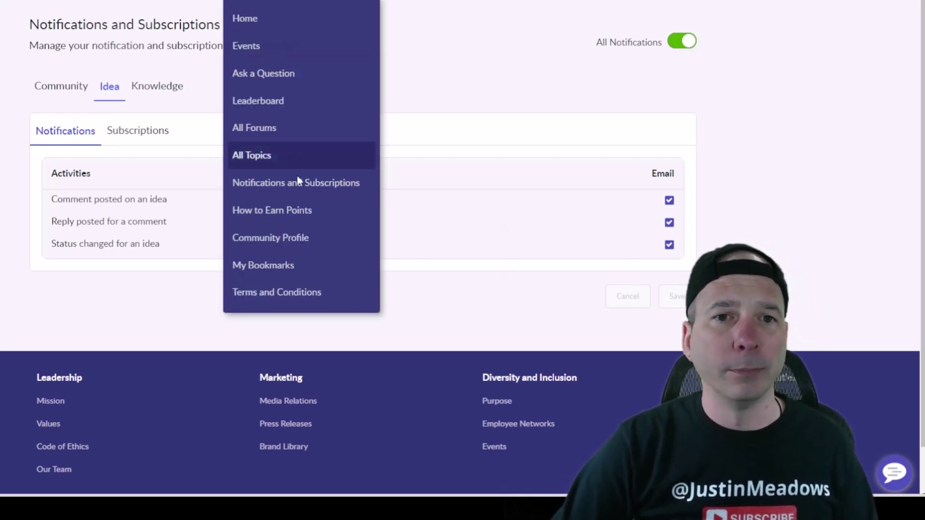
click(316, 221)
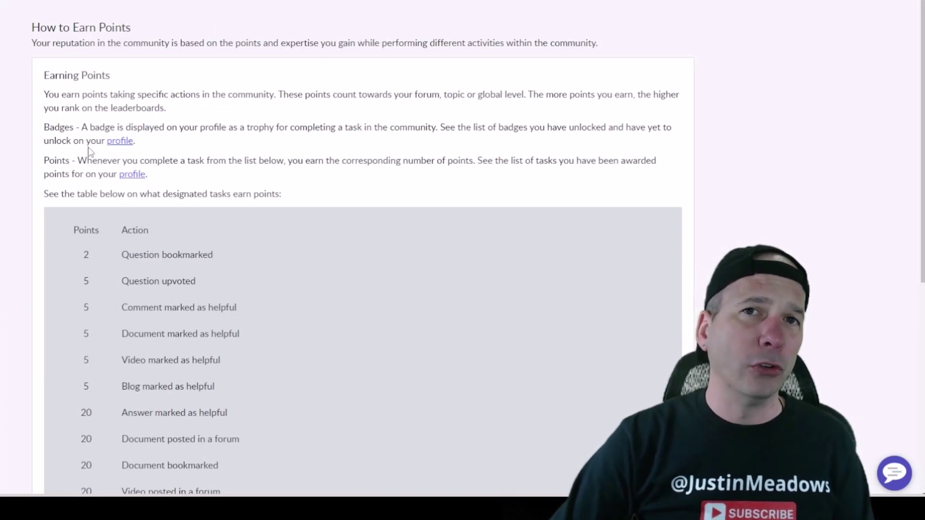
scroll(139, 206, down, 2)
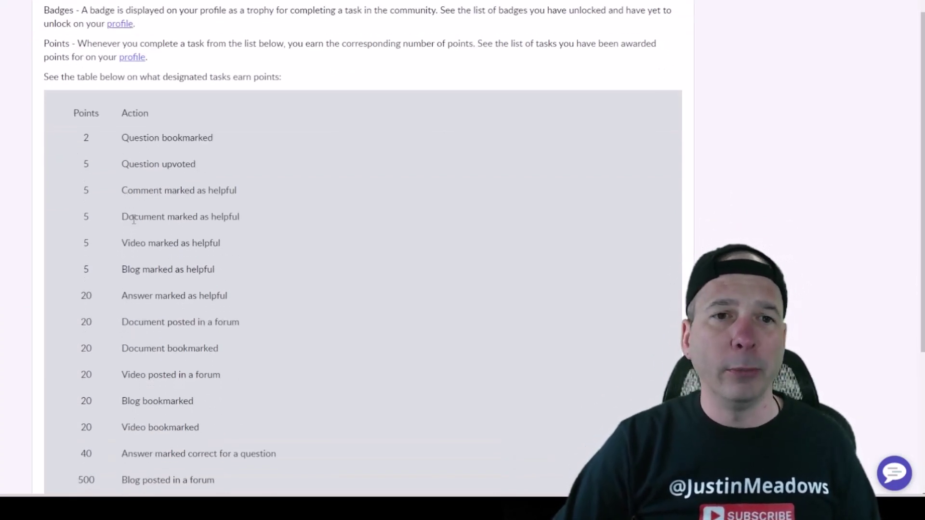
scroll(137, 230, down, 2)
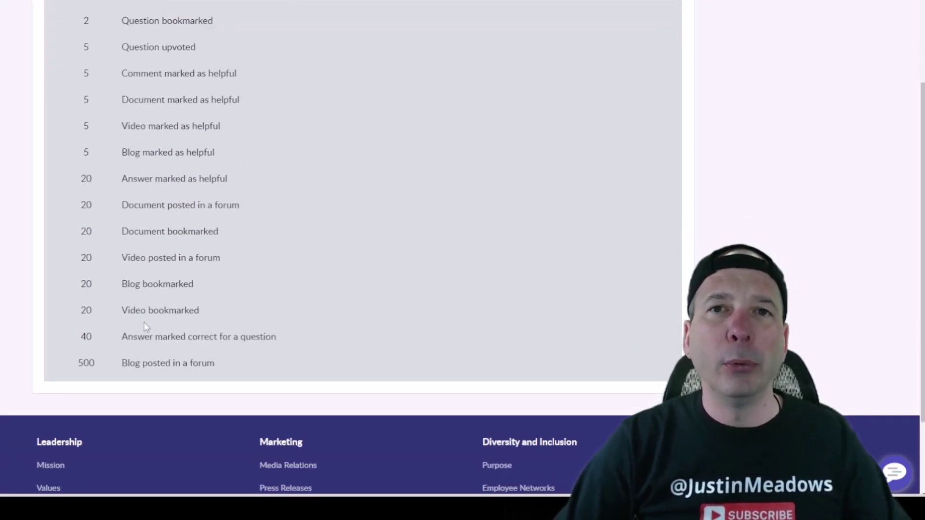
scroll(144, 321, up, 4)
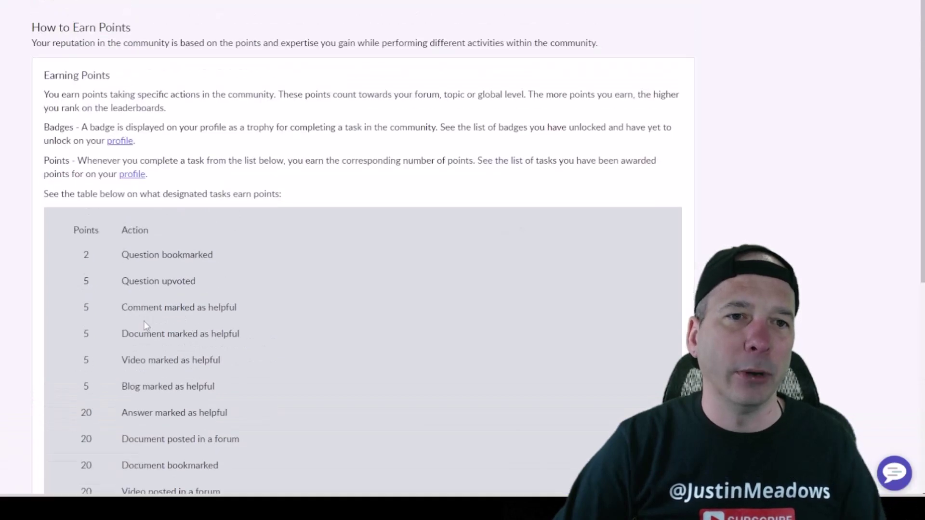
scroll(143, 321, down, 4)
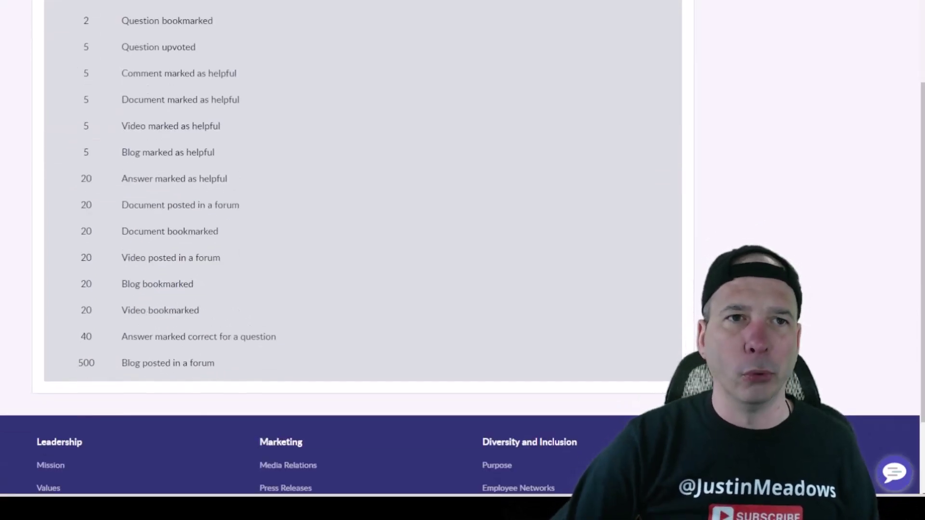
drag(220, 218, 316, 384)
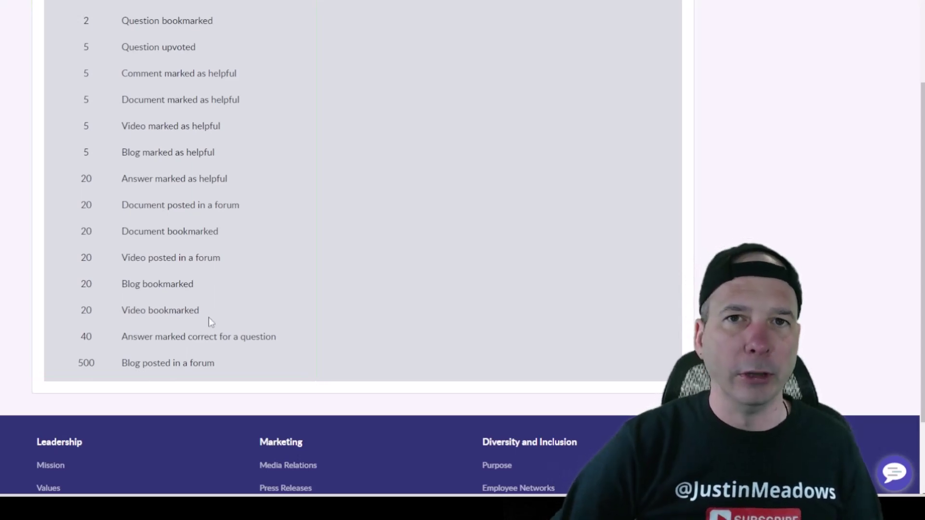
scroll(215, 294, up, 4)
click(268, 2)
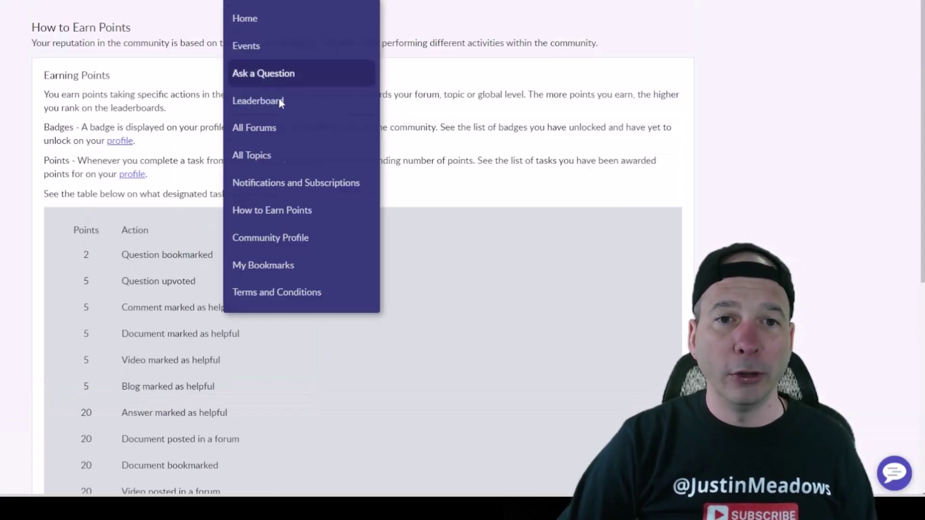
- Go to My Community Profile, which shows zero contributions, and choose Edit Profile
click(290, 238)
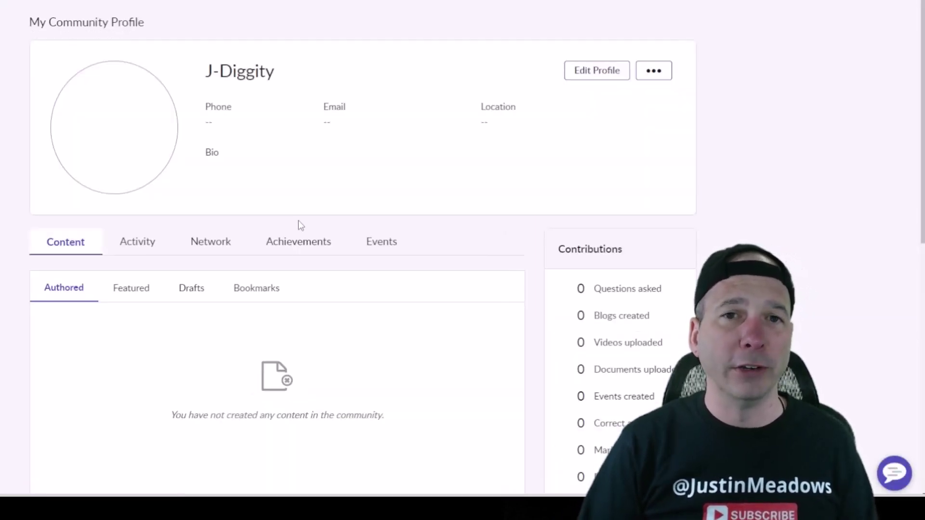
click(611, 71)
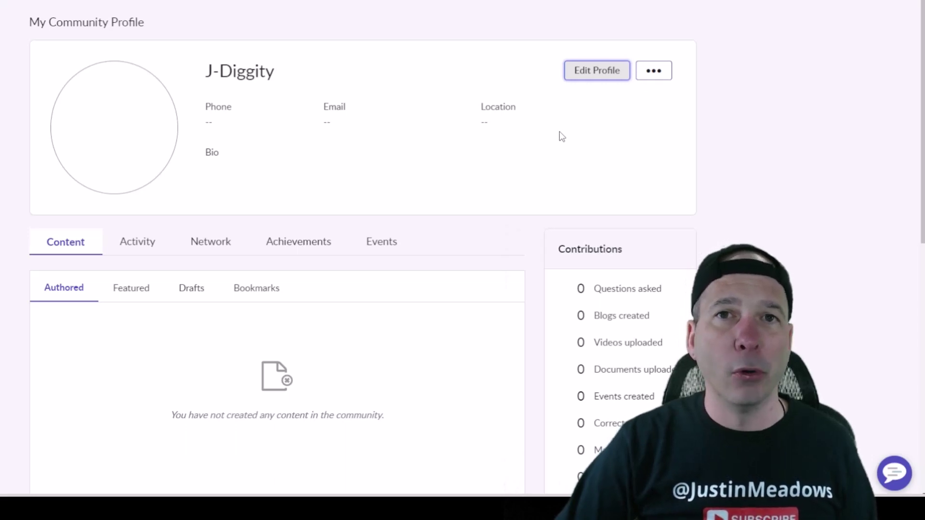
- Replace the display name with the user's first name
click(617, 73)
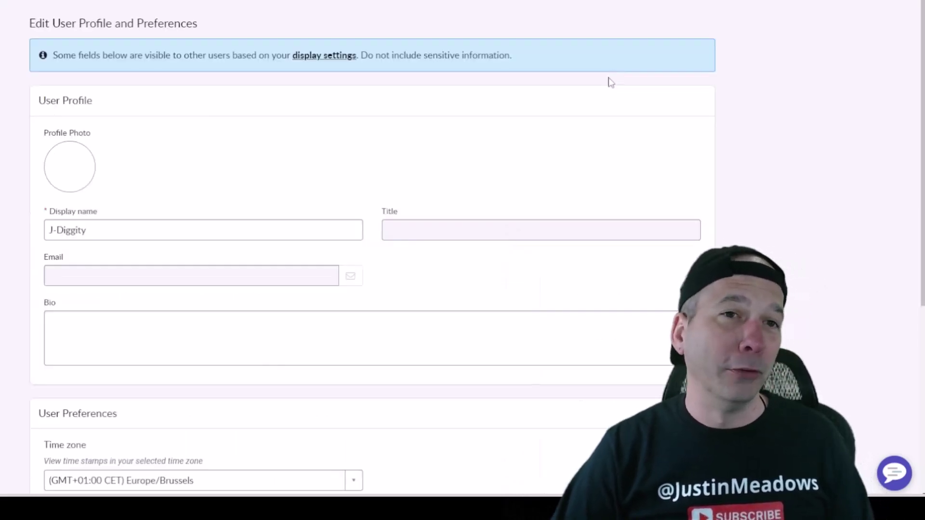
drag(218, 233, 43, 231)
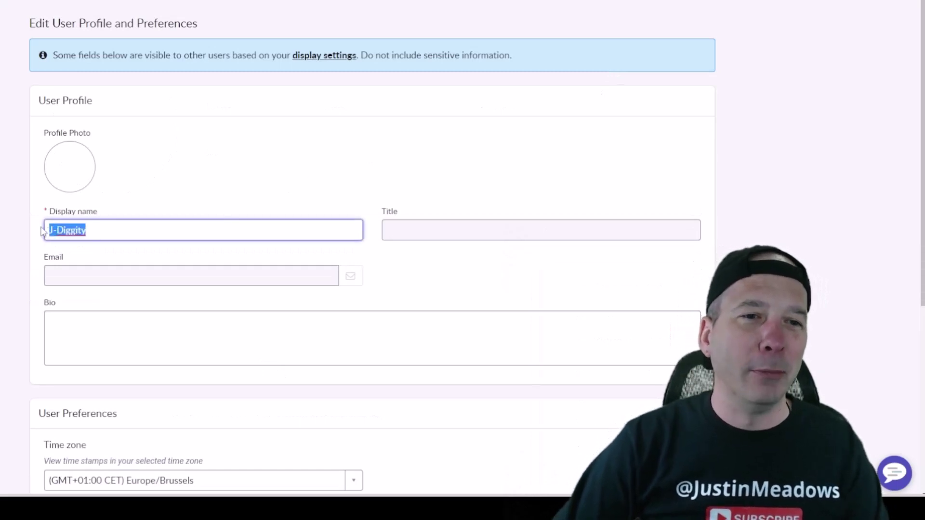
text(Justin M)
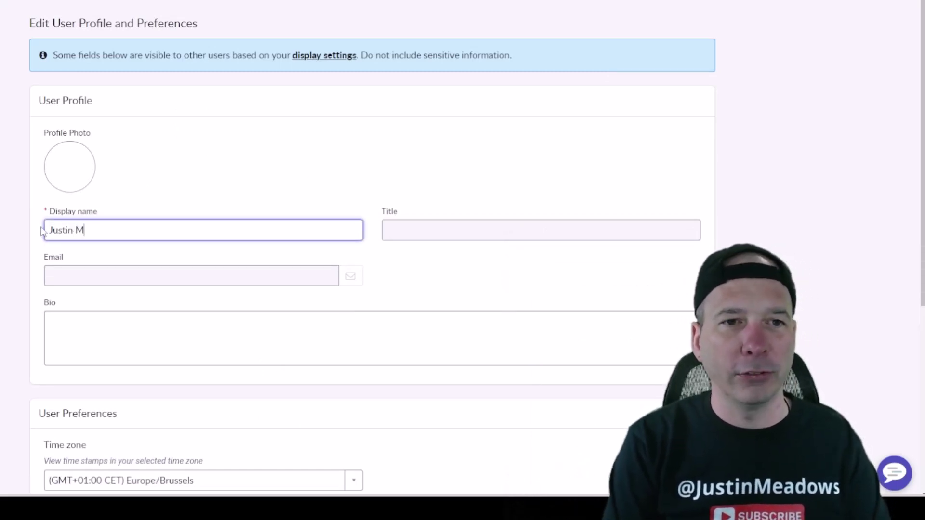
key(BackSpace)
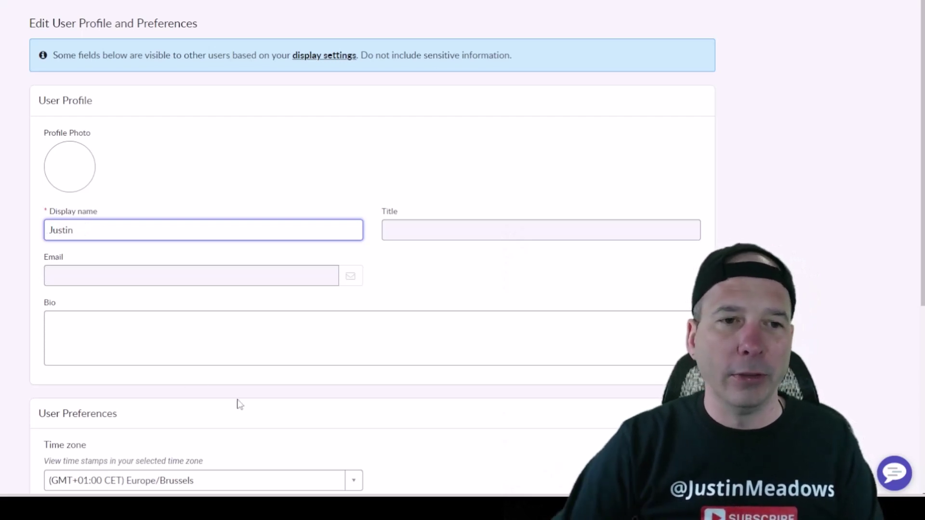
click(163, 330)
- Set the time zone to (GMT-05:00 EST) Canada/Eastern, save, and return to My Community Profile
scroll(150, 297, down, 5)
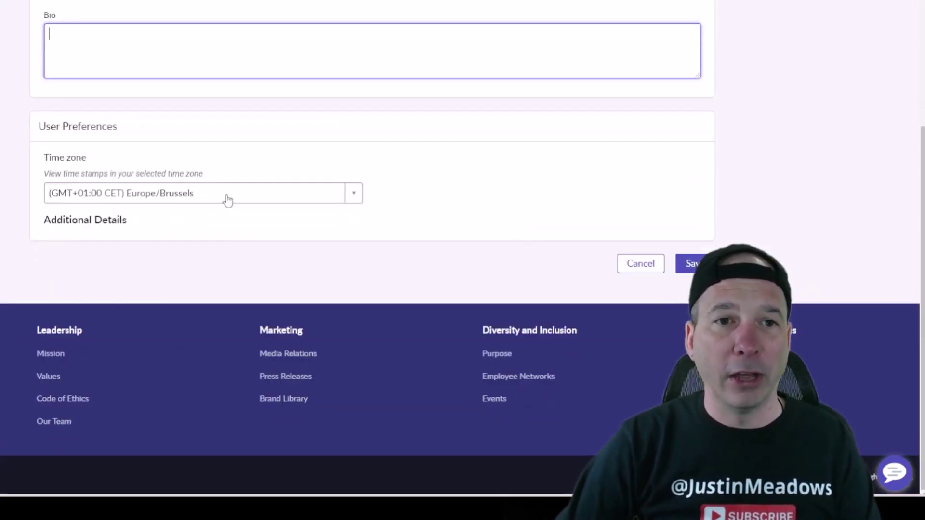
click(227, 198)
click(234, 252)
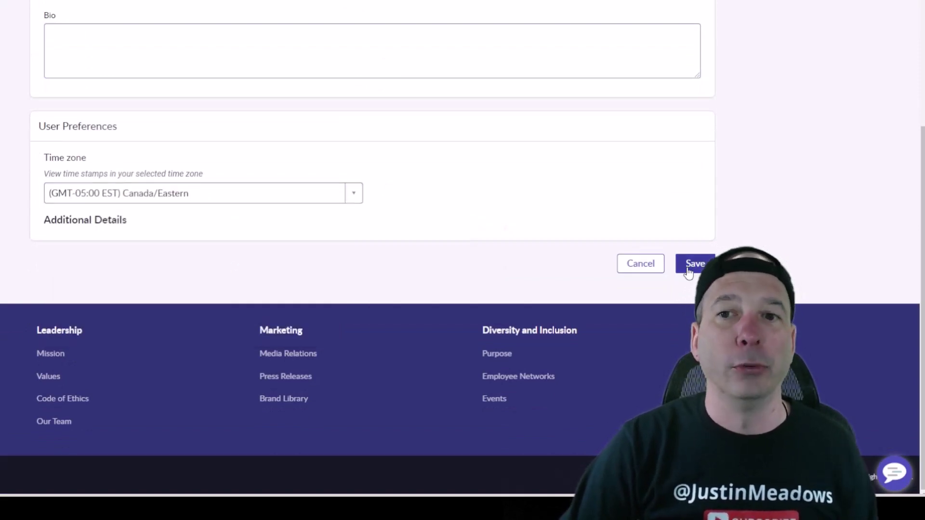
scroll(352, 241, up, 5)
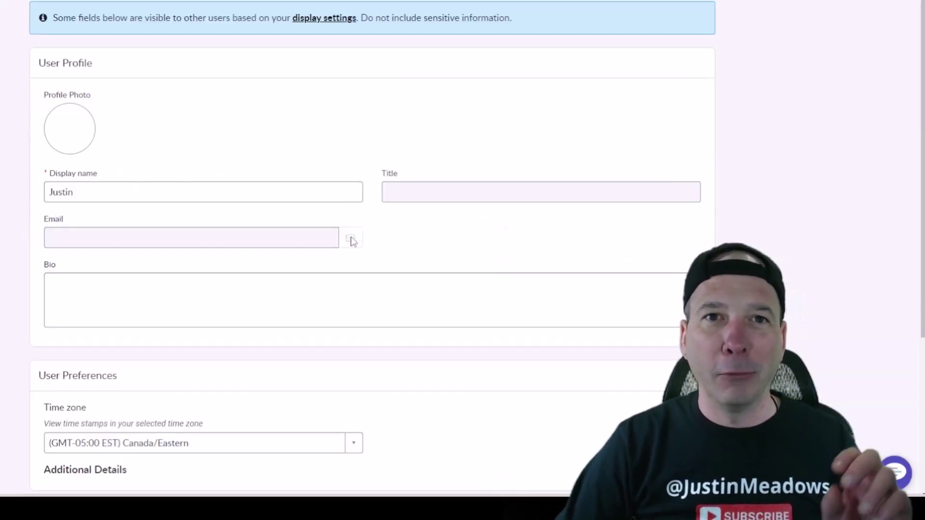
scroll(38, 83, up, 2)
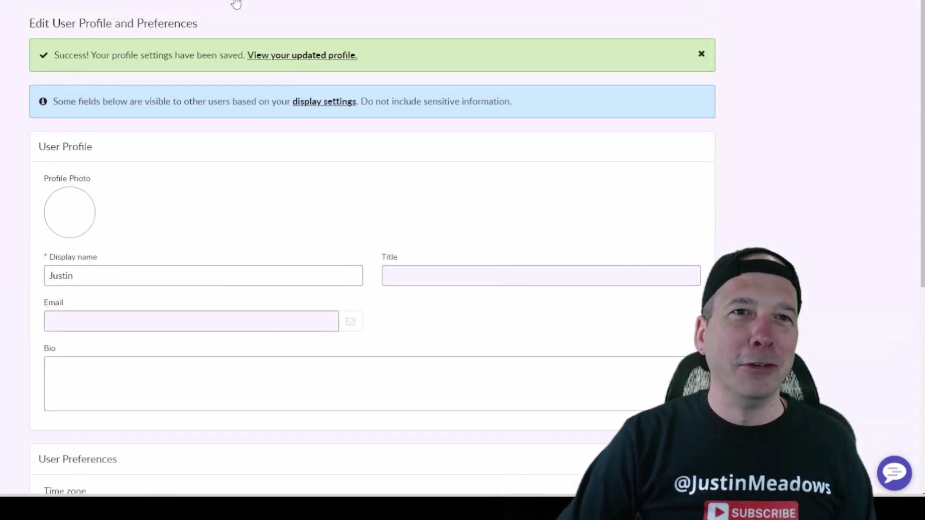
click(251, 6)
click(272, 241)
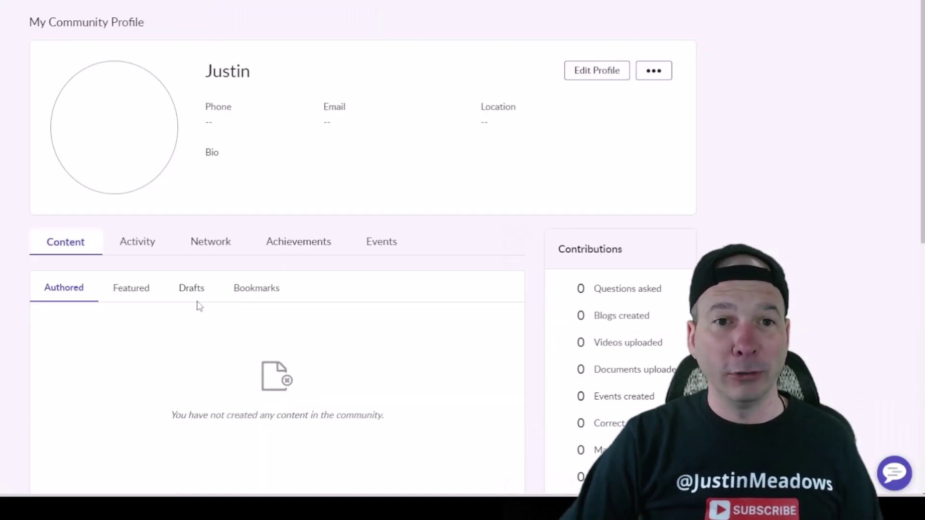
- Browse the profile's Featured, Drafts, Bookmarks, Activity and Network sections (0 followers, 0 following)
scroll(93, 255, down, 3)
scroll(69, 194, up, 1)
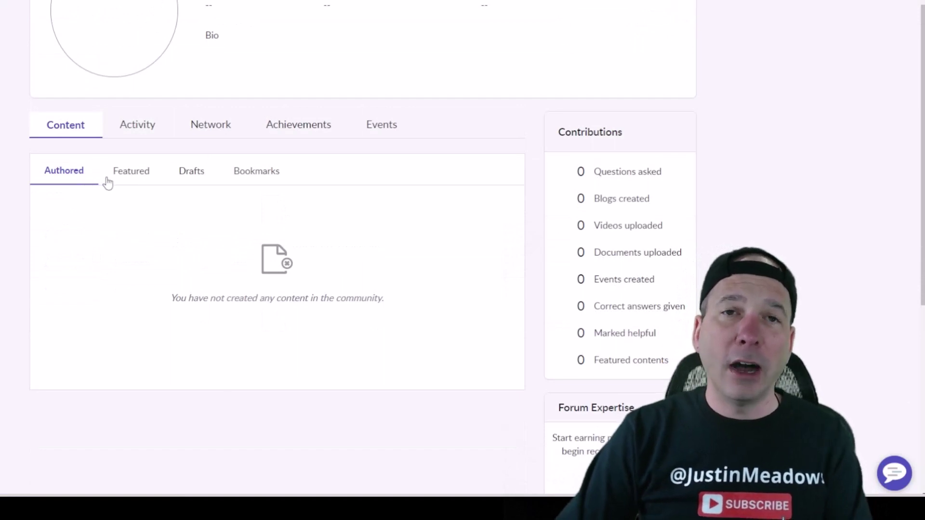
click(124, 180)
click(179, 176)
click(246, 182)
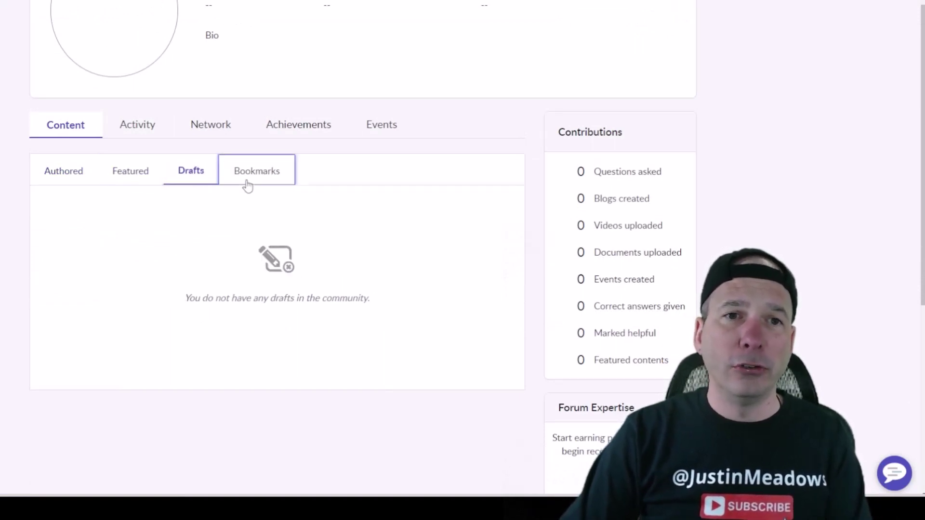
click(144, 123)
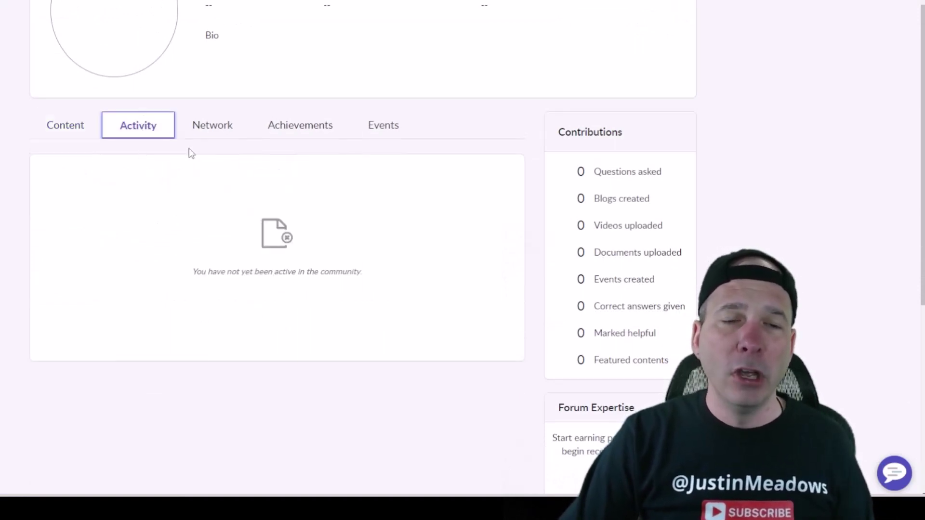
click(214, 128)
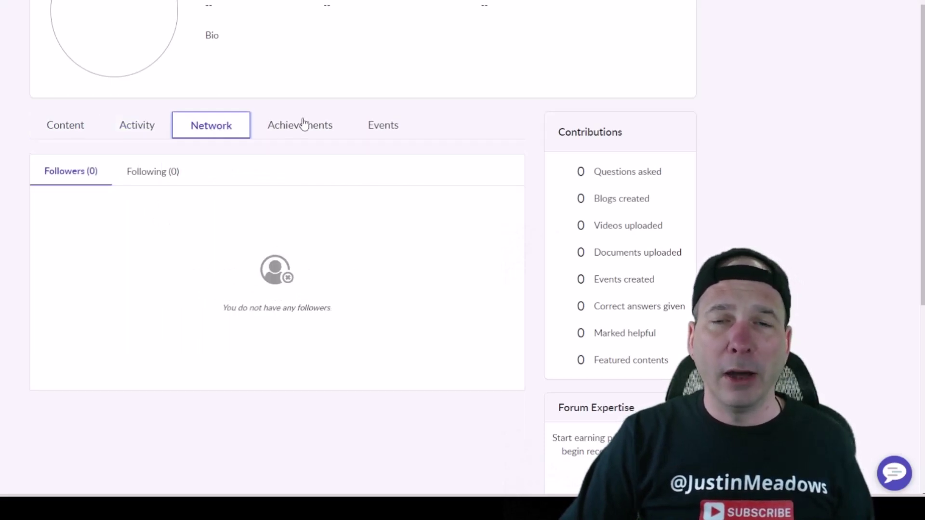
- Review the profile's Achievements levels, locked Badges and zero Points
click(305, 129)
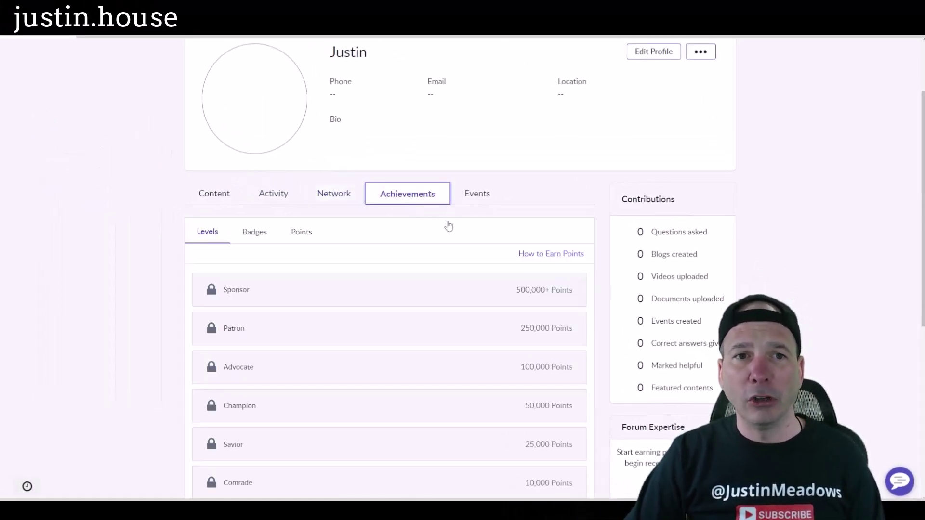
scroll(451, 342, down, 2)
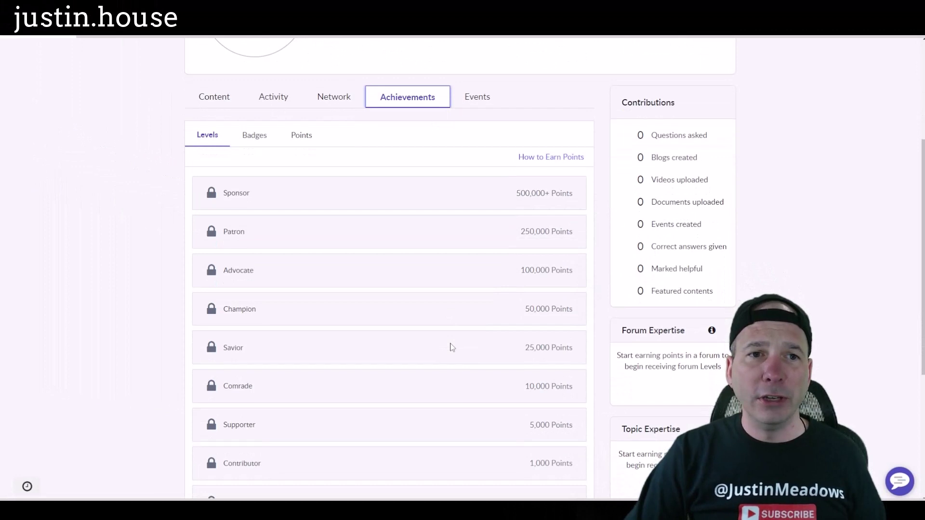
scroll(283, 458, down, 1)
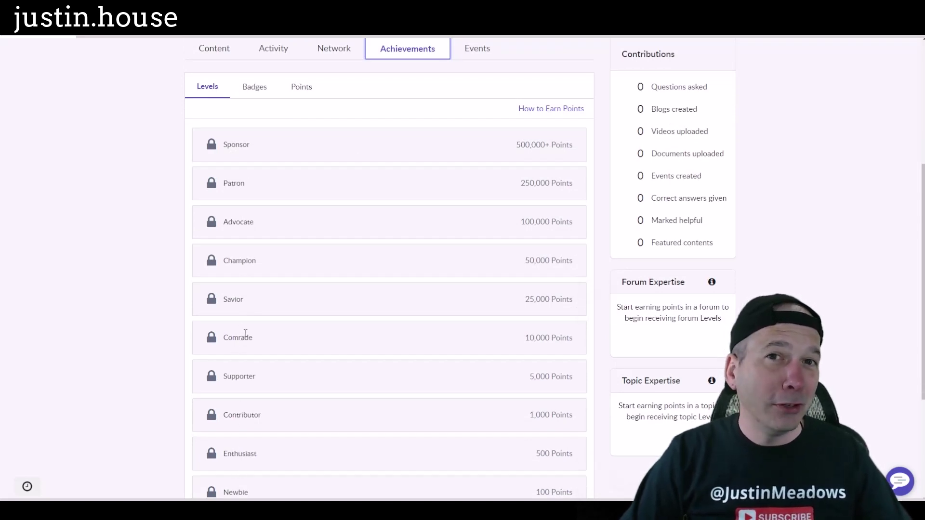
click(256, 93)
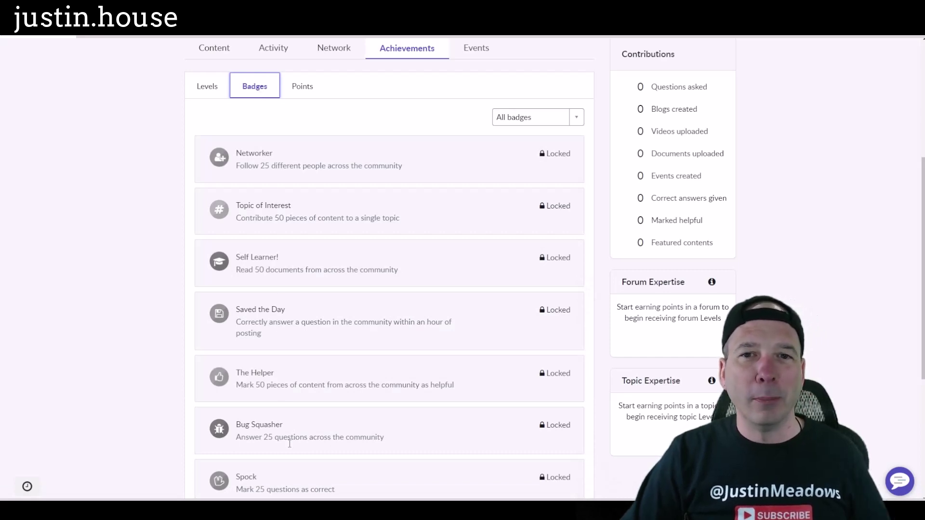
click(302, 91)
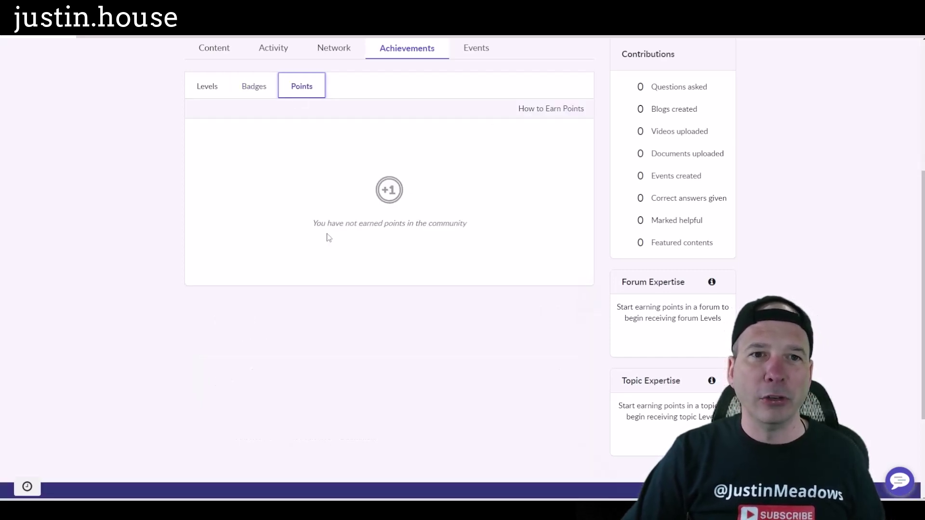
scroll(344, 294, up, 1)
scroll(343, 294, up, 3)
- Show the profile's Events section, which lists no attended events
click(482, 297)
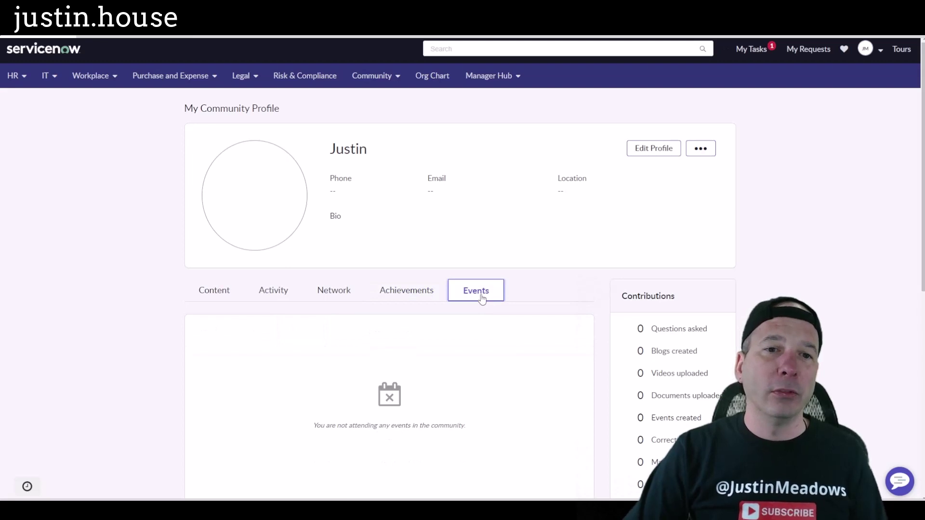
scroll(450, 306, down, 2)
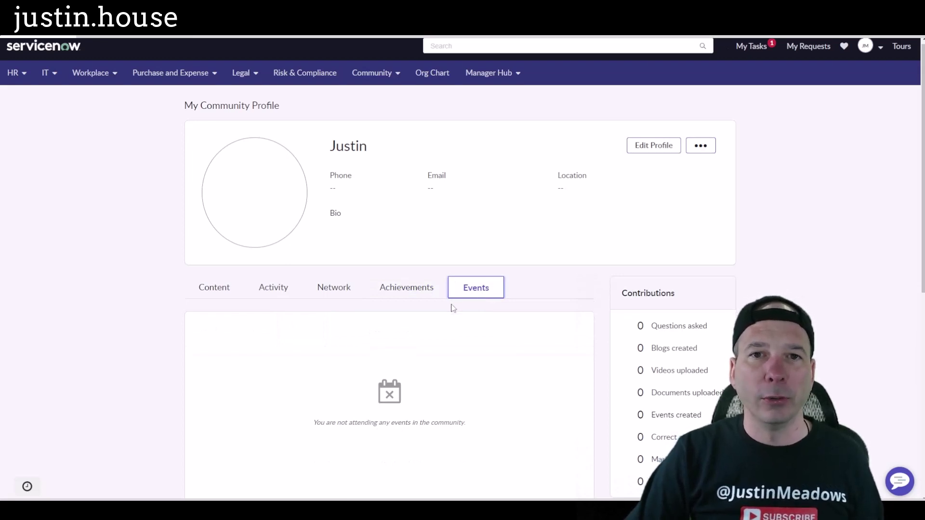
scroll(450, 305, up, 2)
- Check the empty My Bookmarks list, then open the Community Terms and Conditions
click(381, 83)
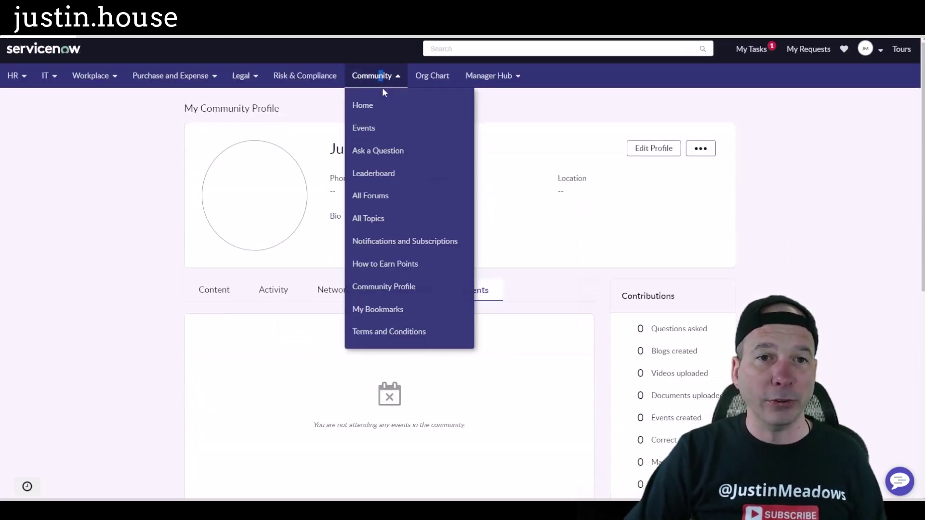
click(391, 310)
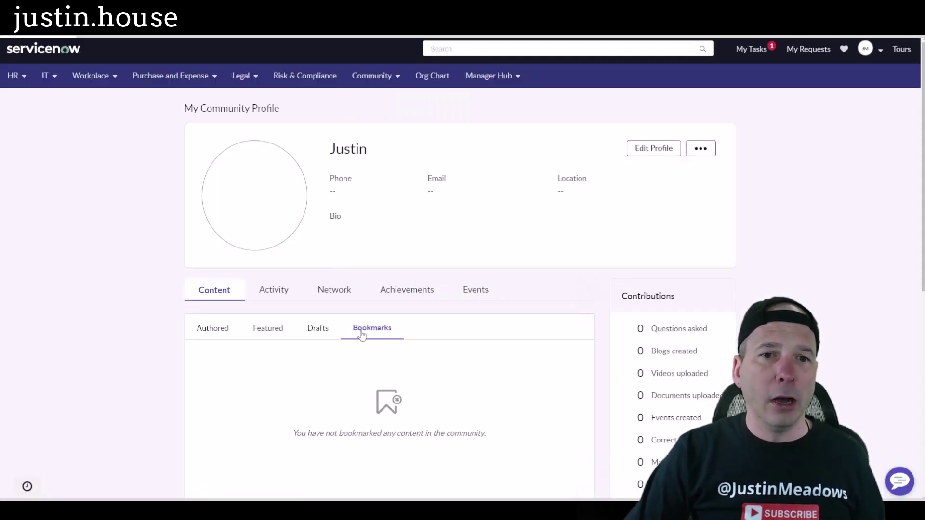
scroll(363, 335, down, 2)
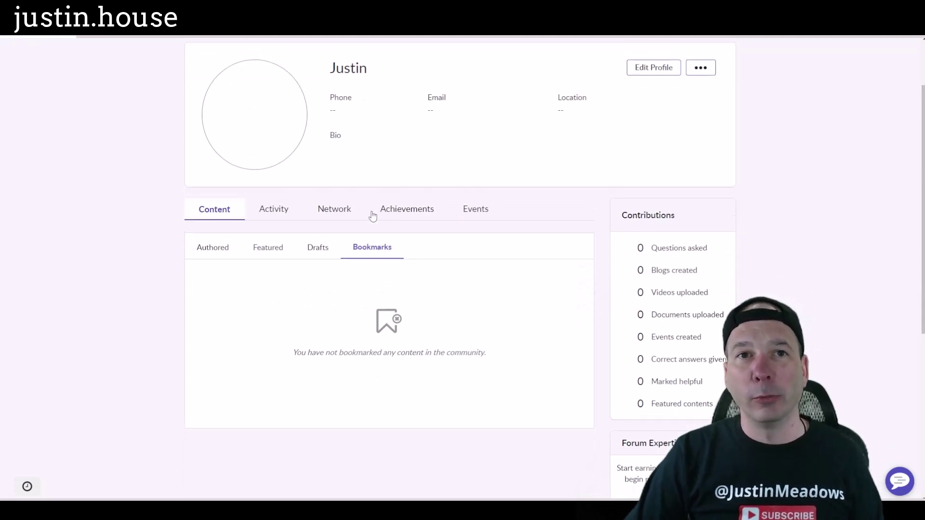
scroll(373, 216, up, 2)
click(372, 76)
click(381, 331)
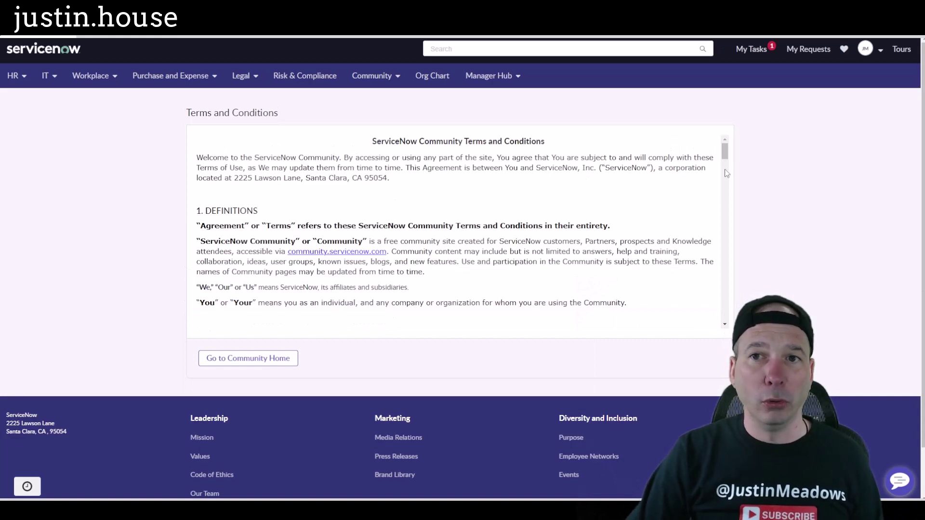
- Scroll through the terms from Definitions to Third Party Links, then return to Community Home
drag(724, 145, 727, 100)
click(263, 360)
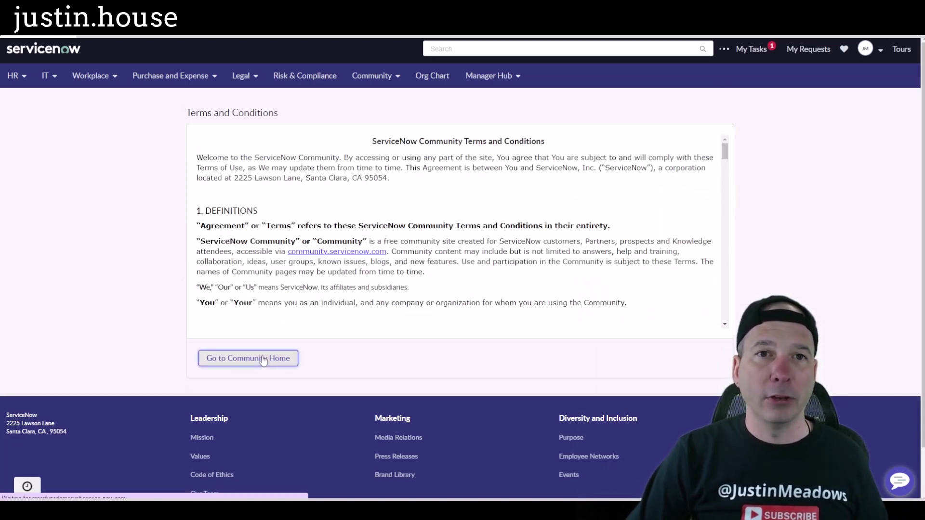